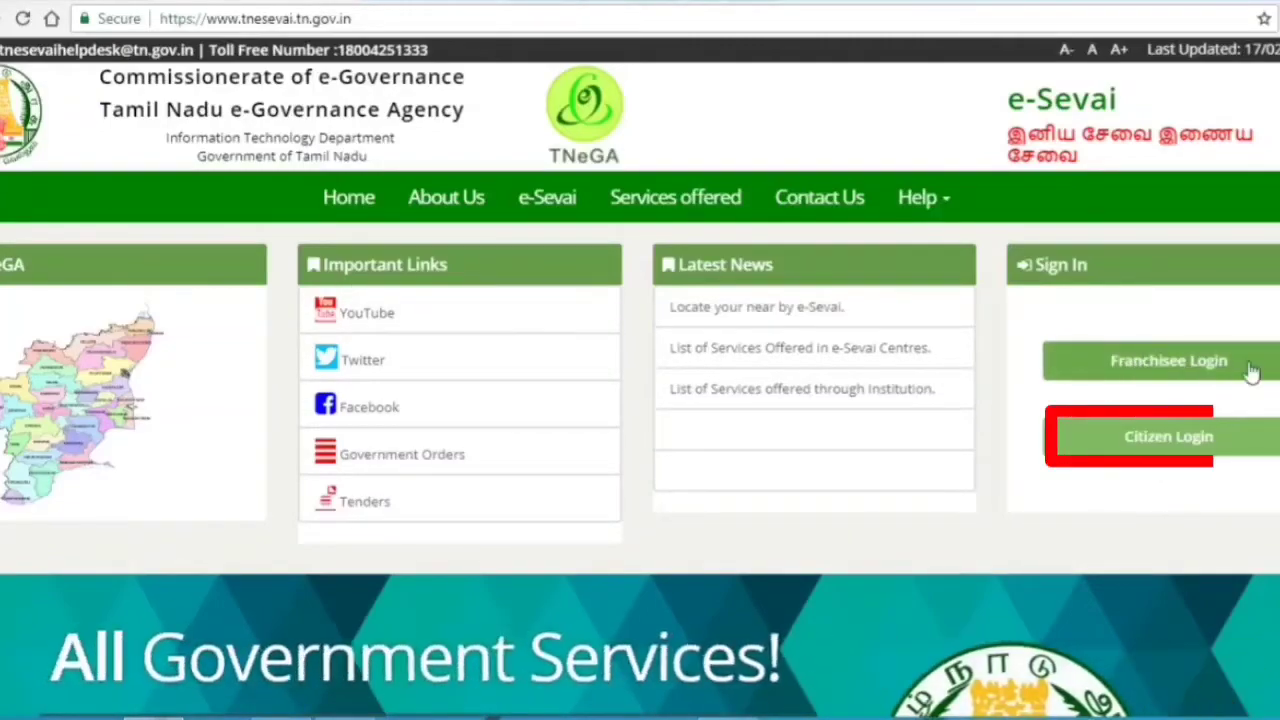
Open the Citizen Login page and expand its full e-Sevai services list with Read More.
left_click(1168, 446)
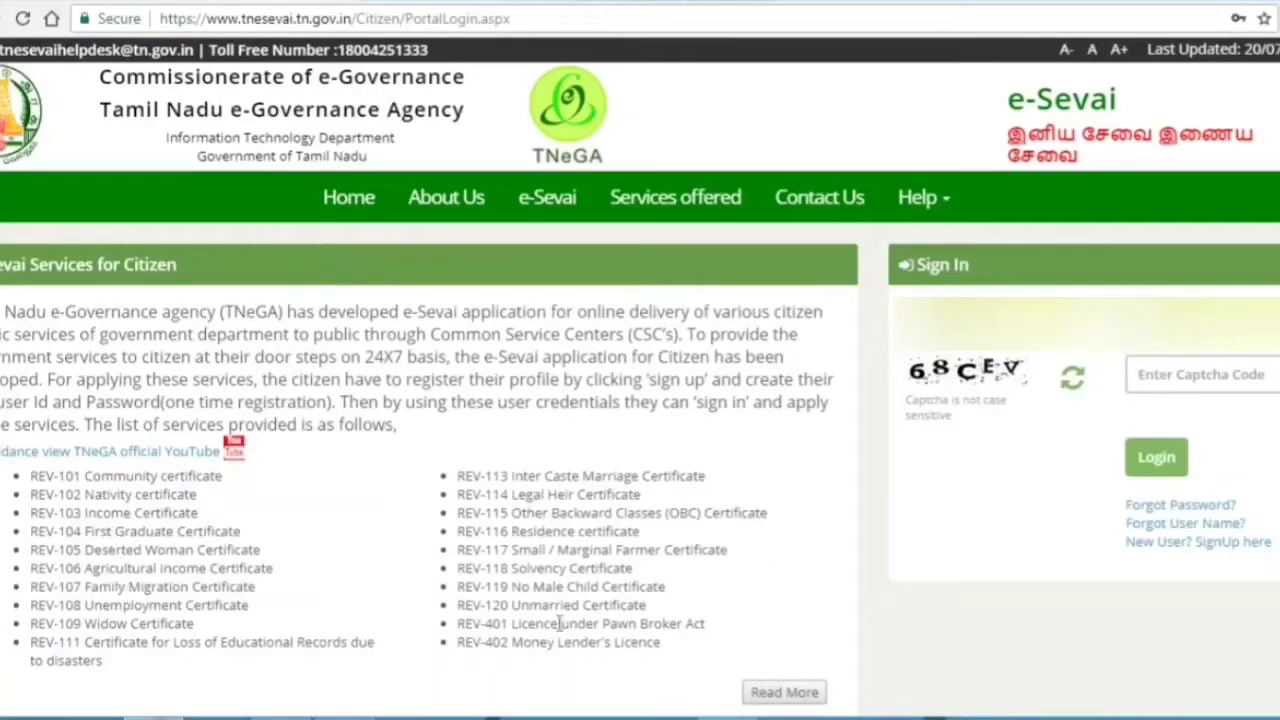
left_click(782, 695)
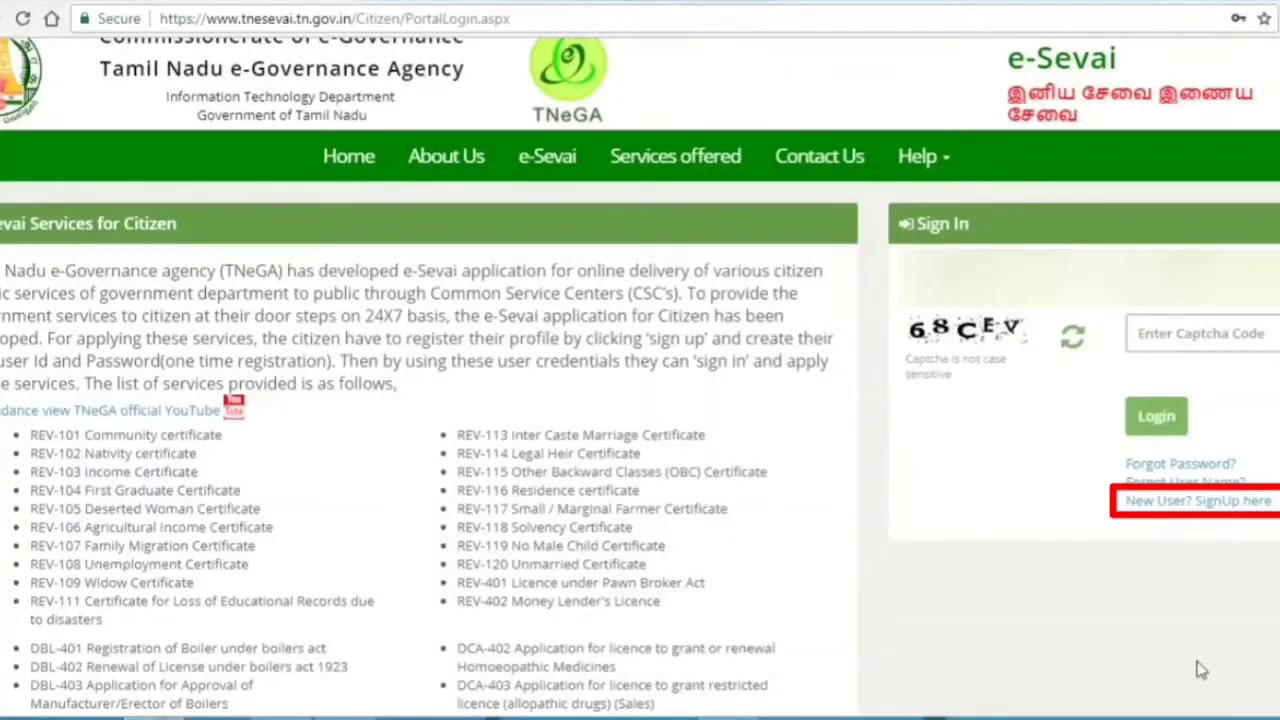
left_click(1180, 505)
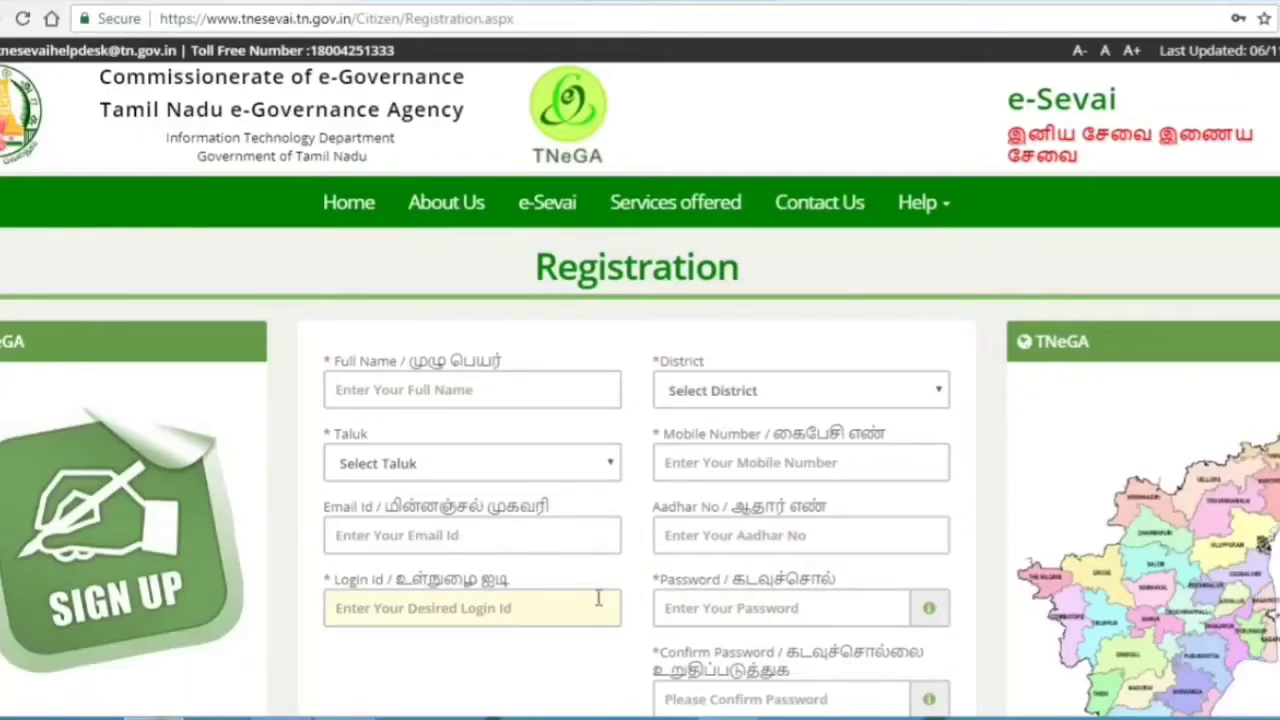
scroll(773, 593, "down", 1)
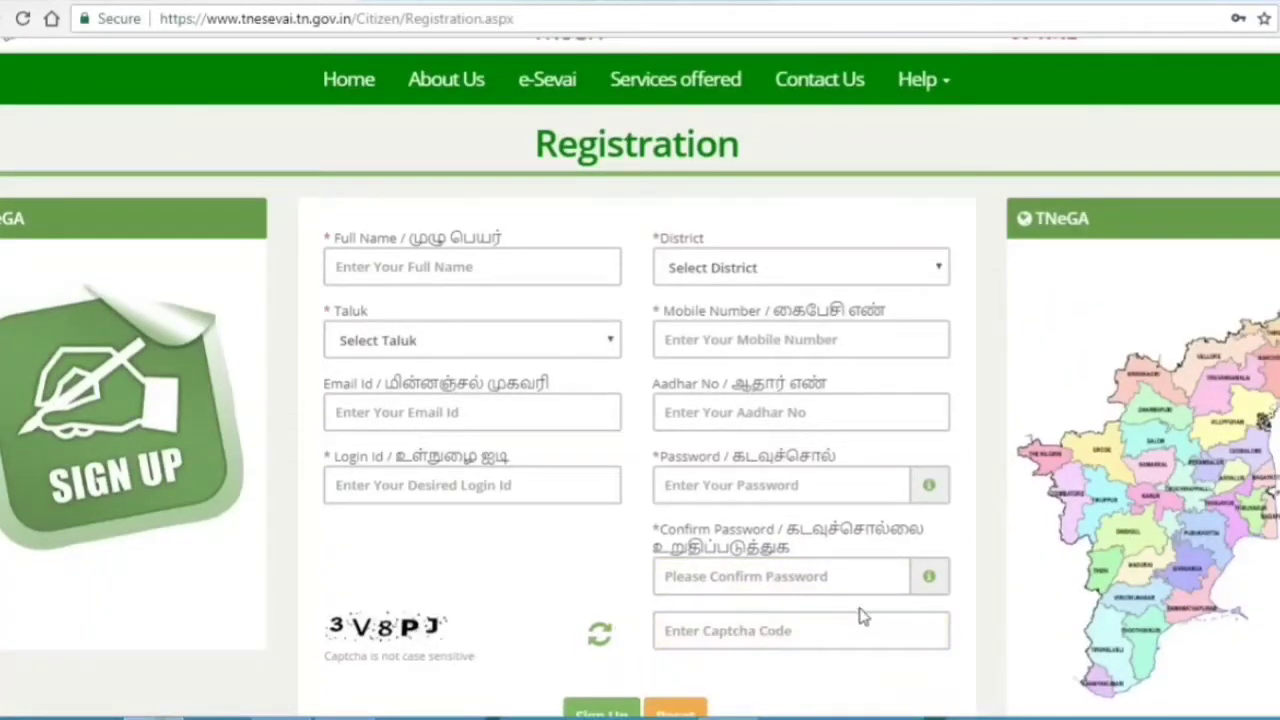
scroll(967, 630, "down", 2)
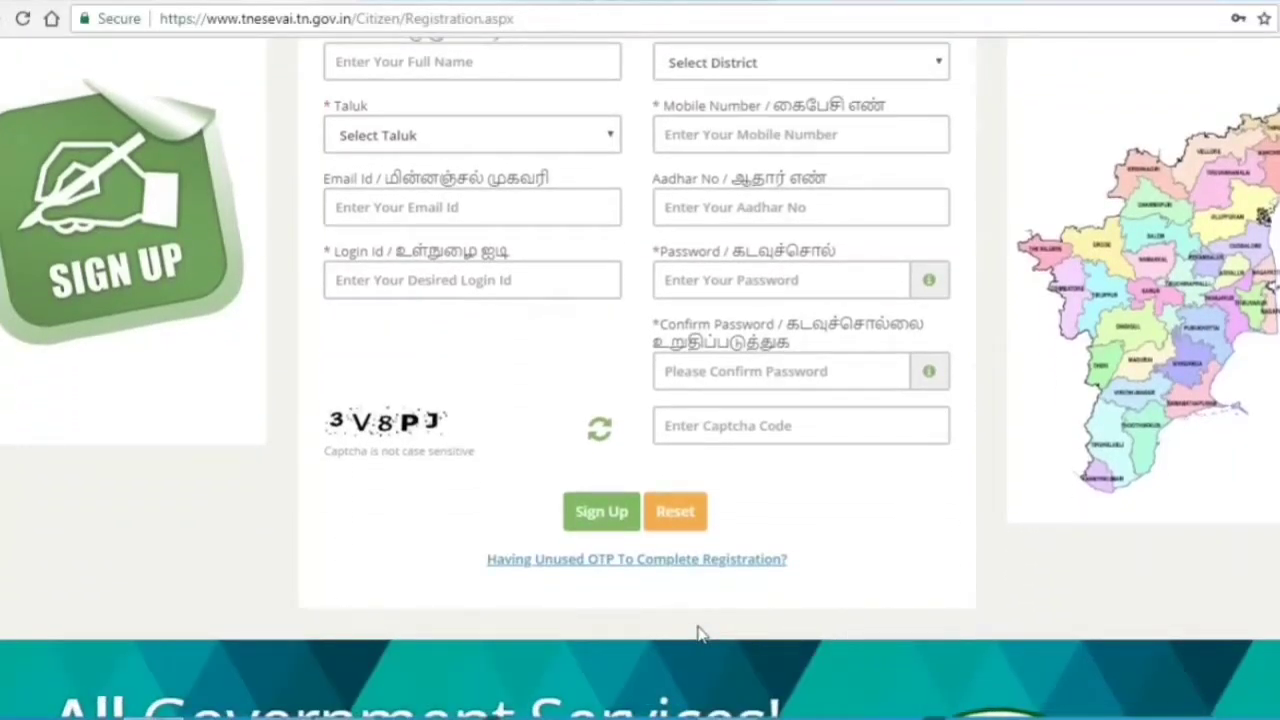
scroll(697, 634, "down", 3)
scroll(911, 240, "up", 3)
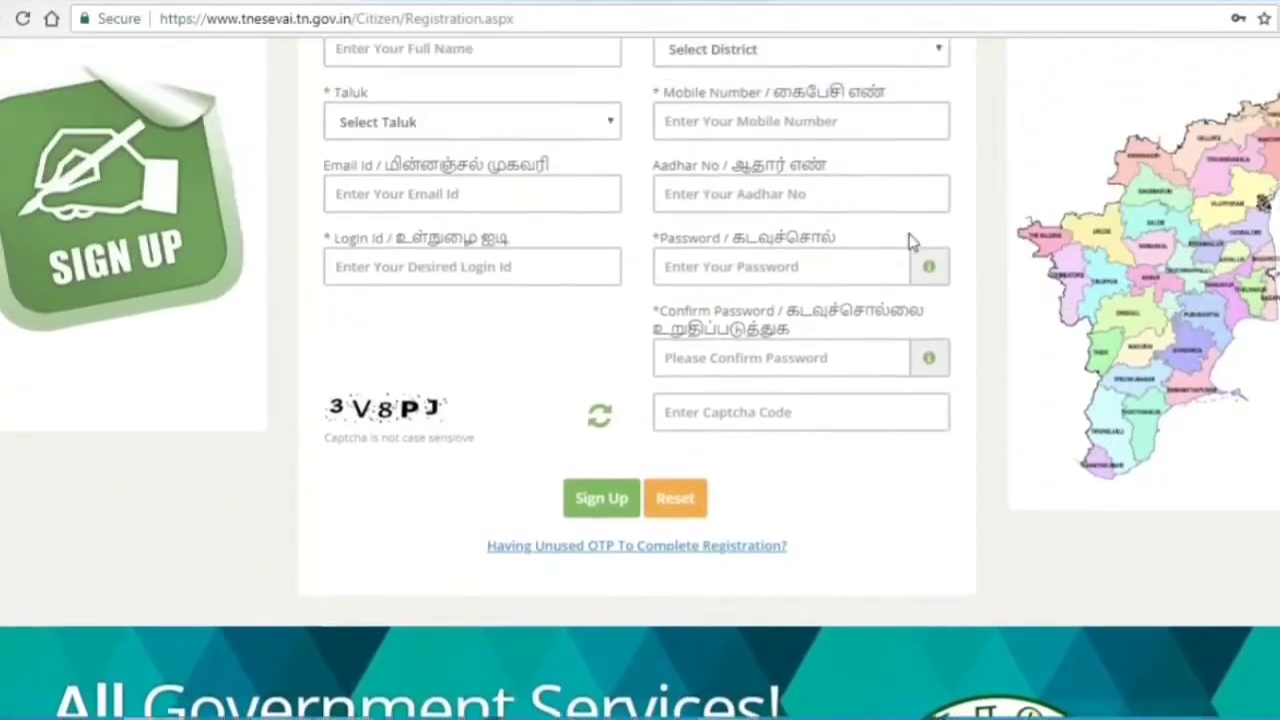
scroll(911, 240, "up", 3)
left_click(339, 212)
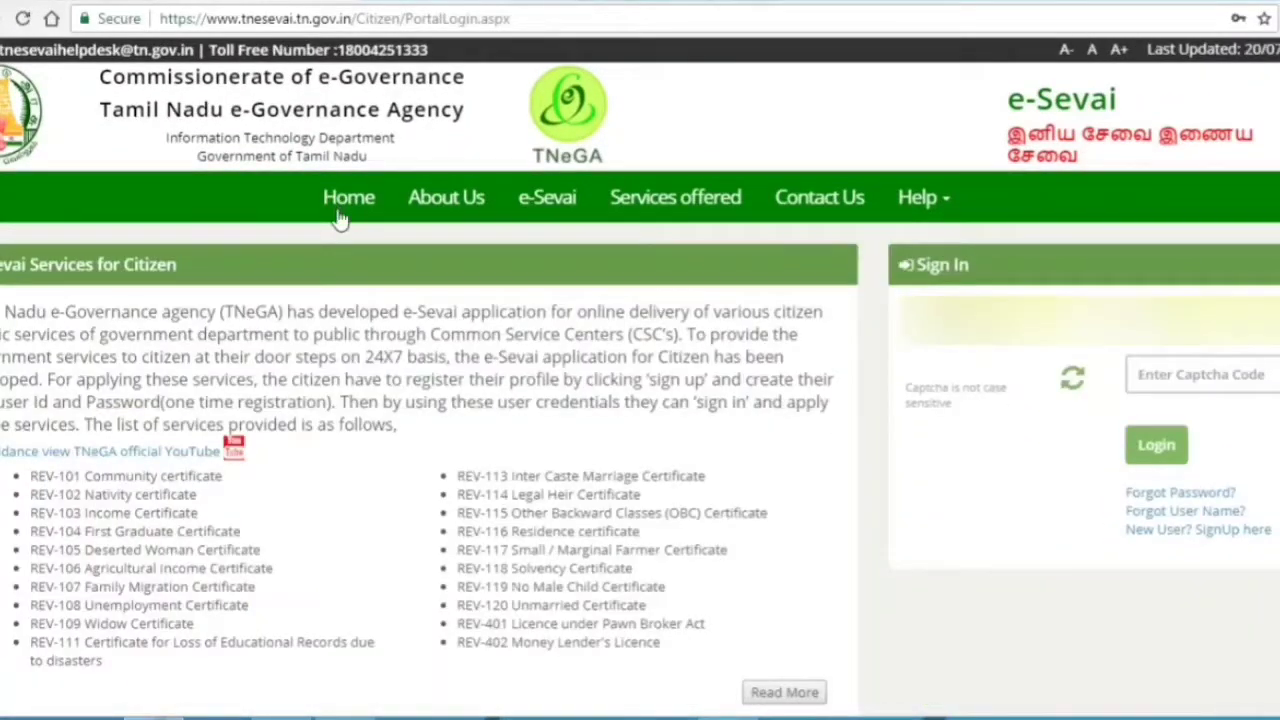
Refresh the captcha, enter the captcha code, and log in to the citizen account.
left_click(1068, 383)
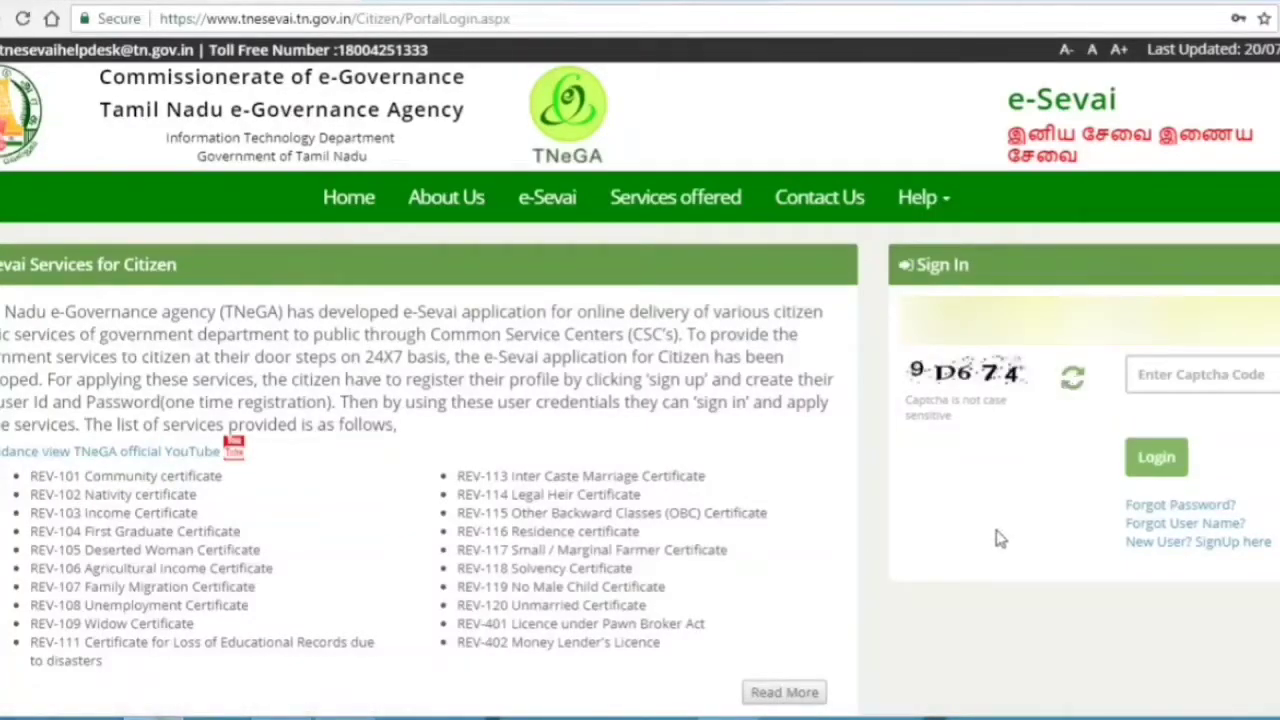
left_click(1184, 383)
type("9D674")
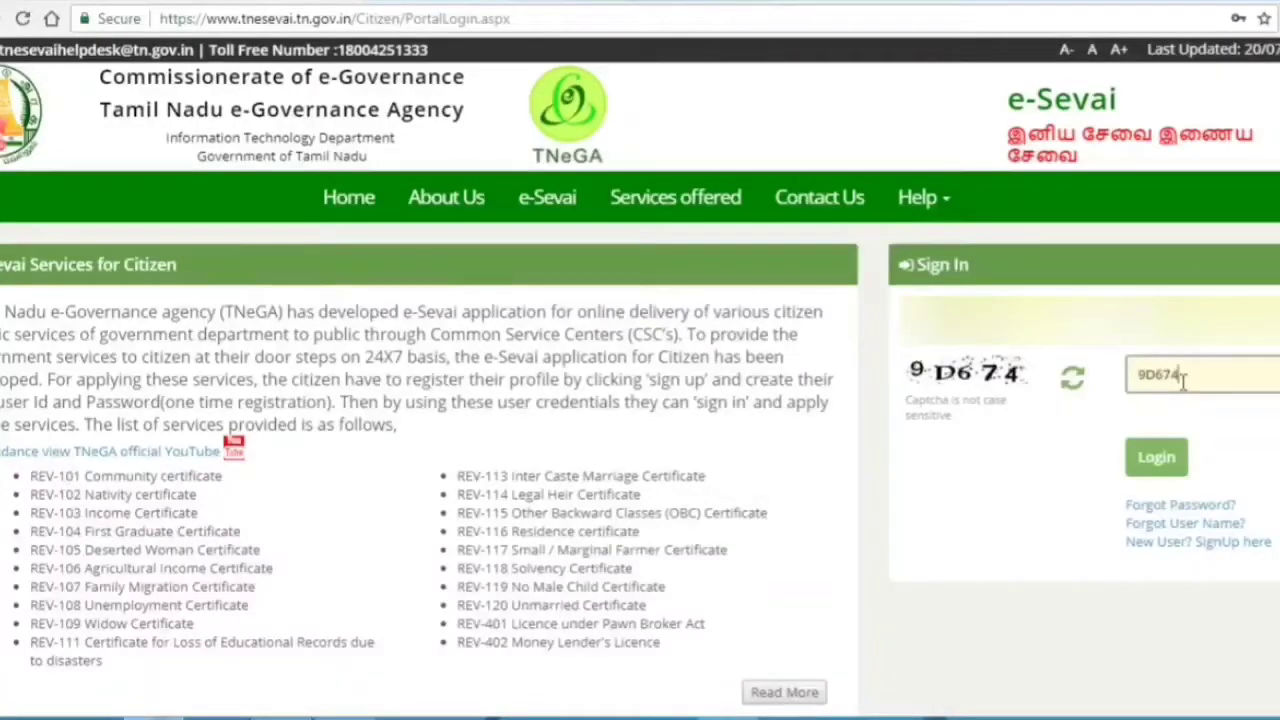
left_click(1150, 464)
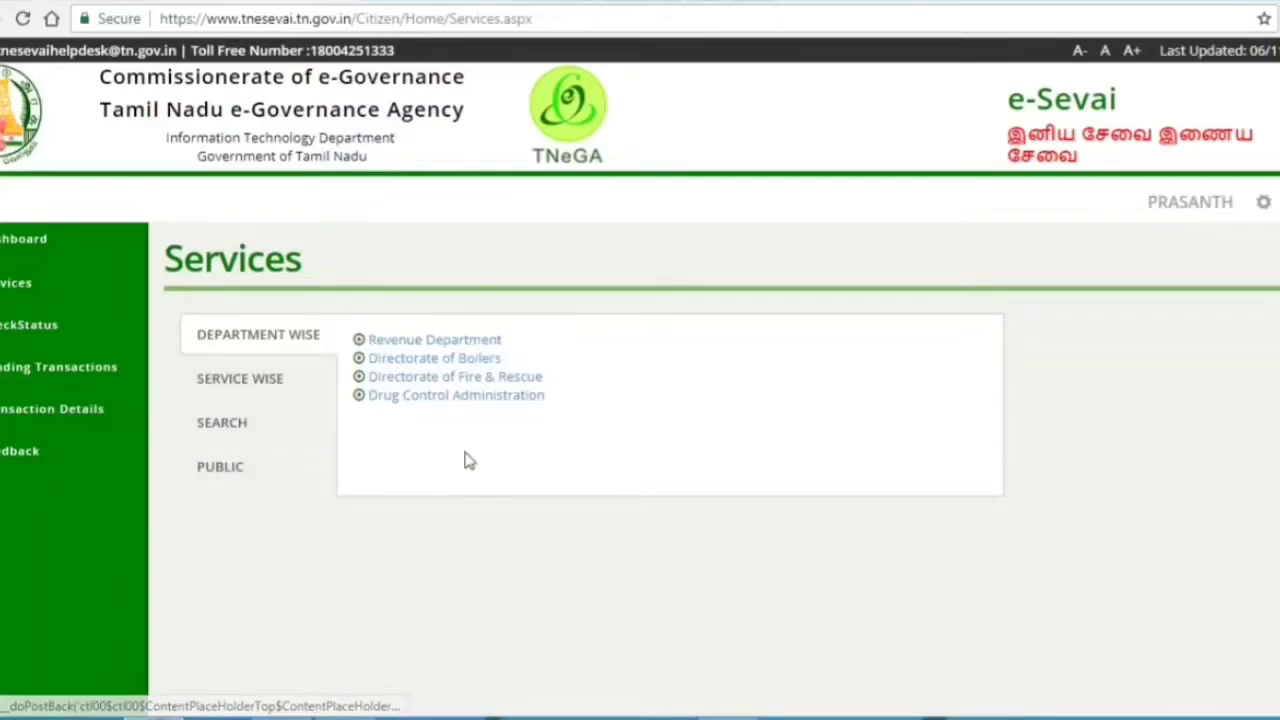
List the Revenue Department's 22 services at 25 per page and scroll through them.
left_click(438, 343)
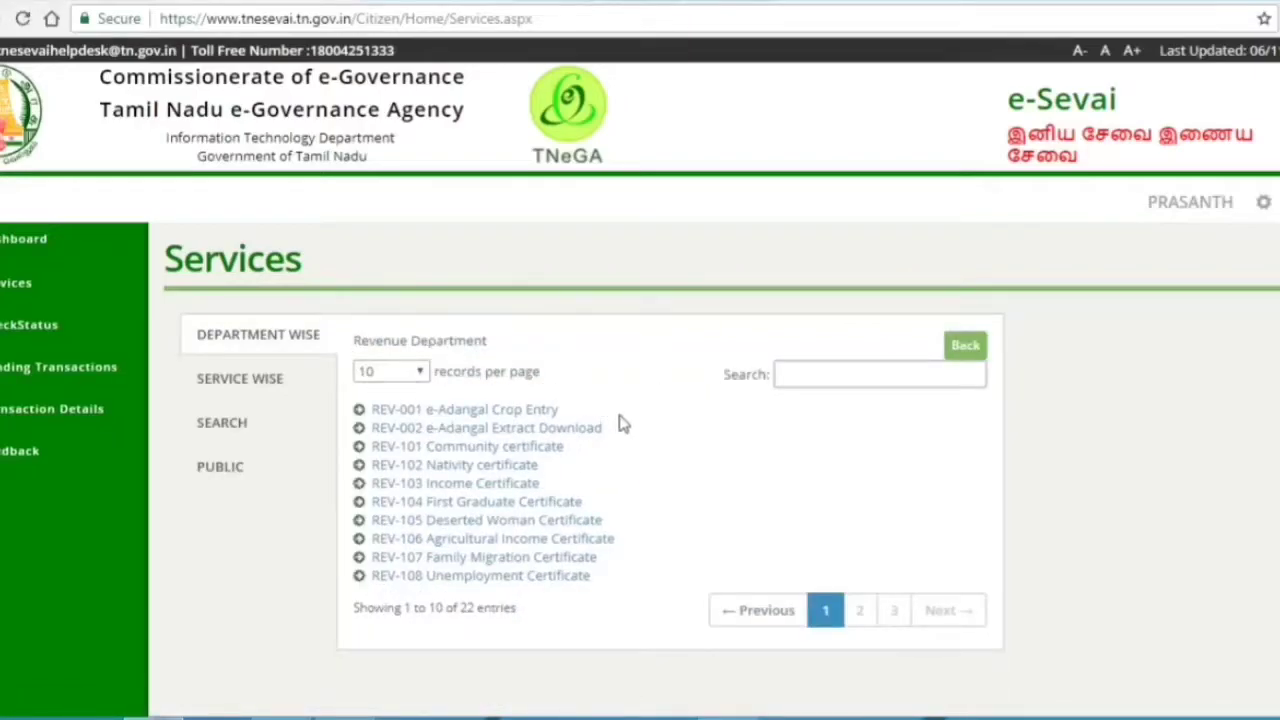
left_click(422, 374)
left_click(398, 412)
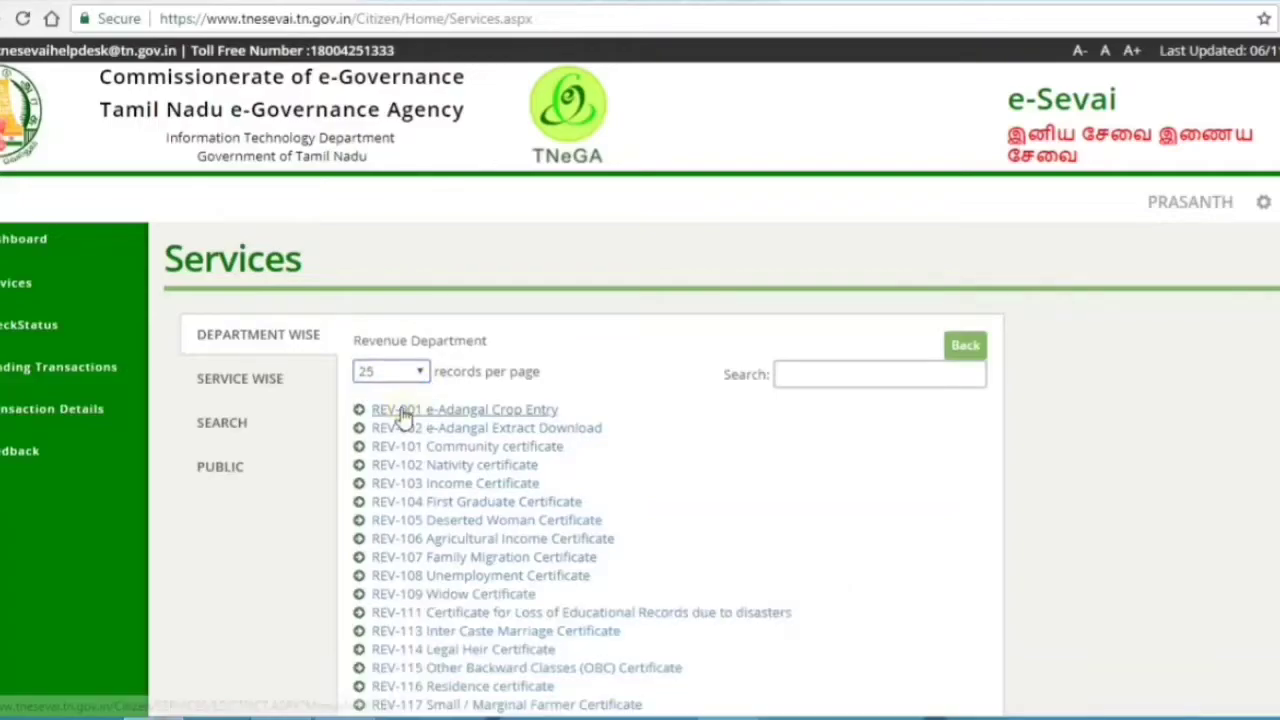
scroll(1004, 420, "down", 3)
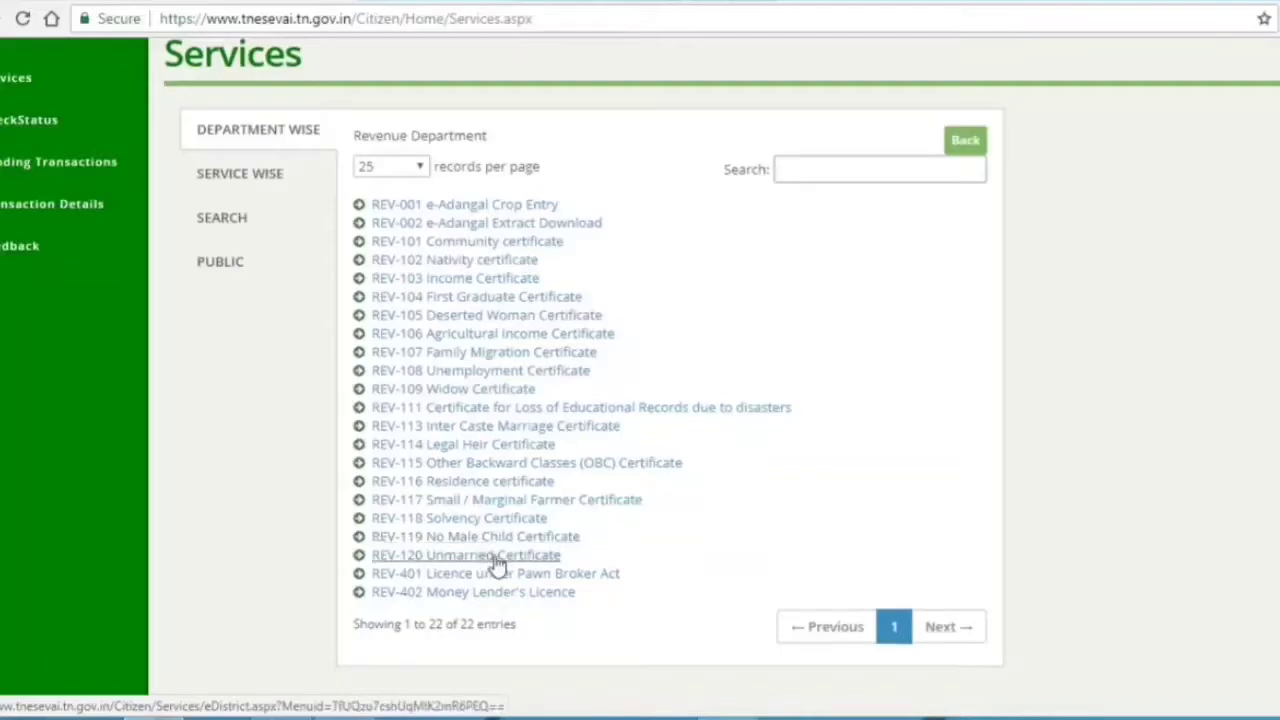
Browse the Boilers and Fire & Rescue departments, then list Drug Control Administration services 25 per page.
left_click(251, 137)
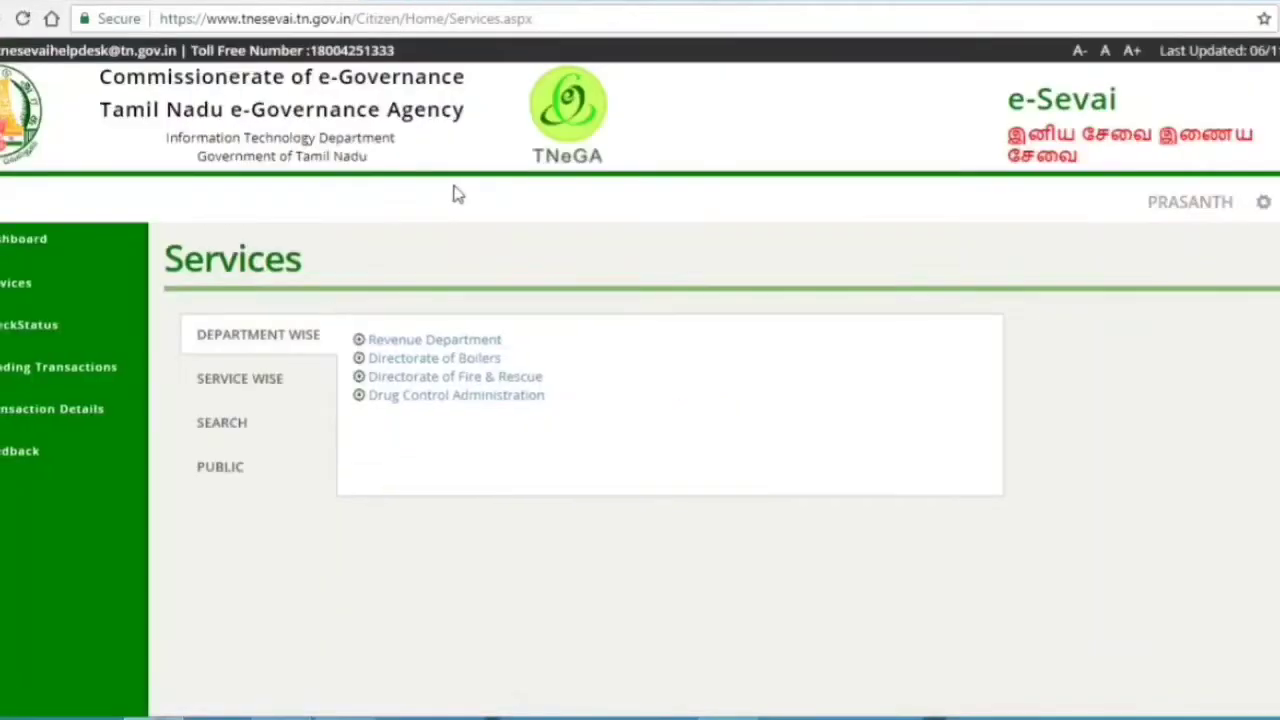
left_click(425, 360)
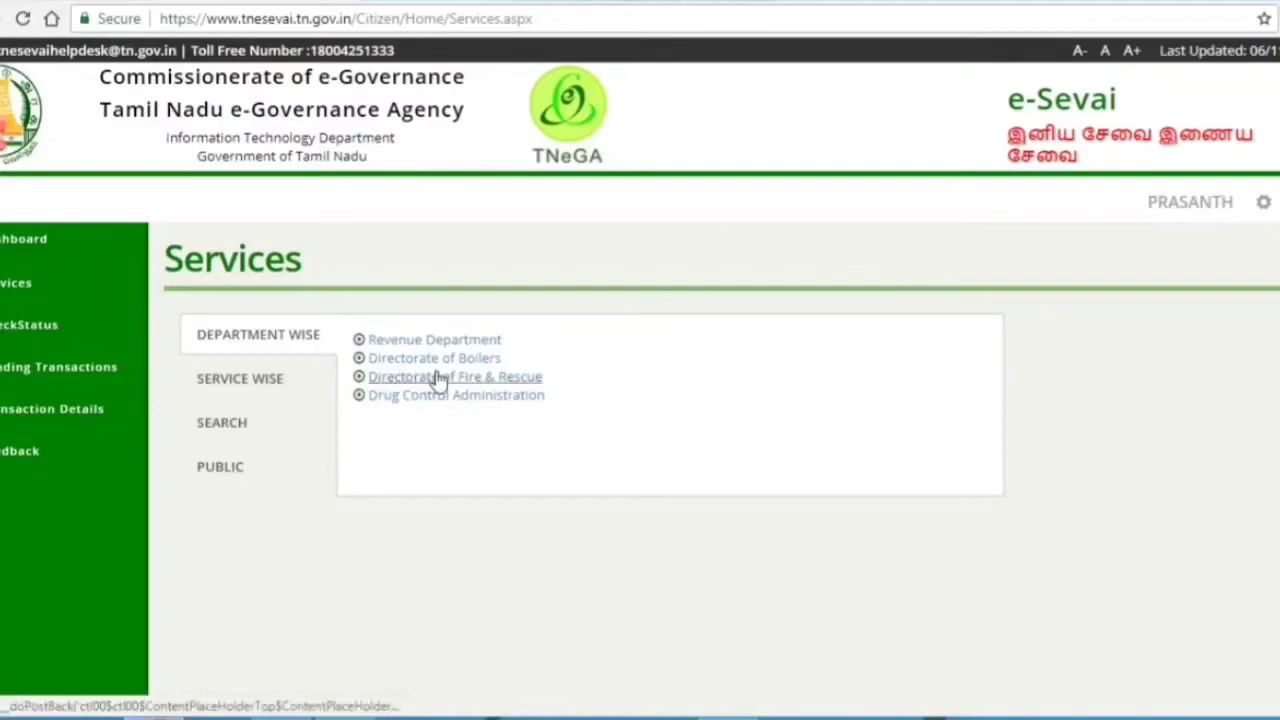
left_click(440, 378)
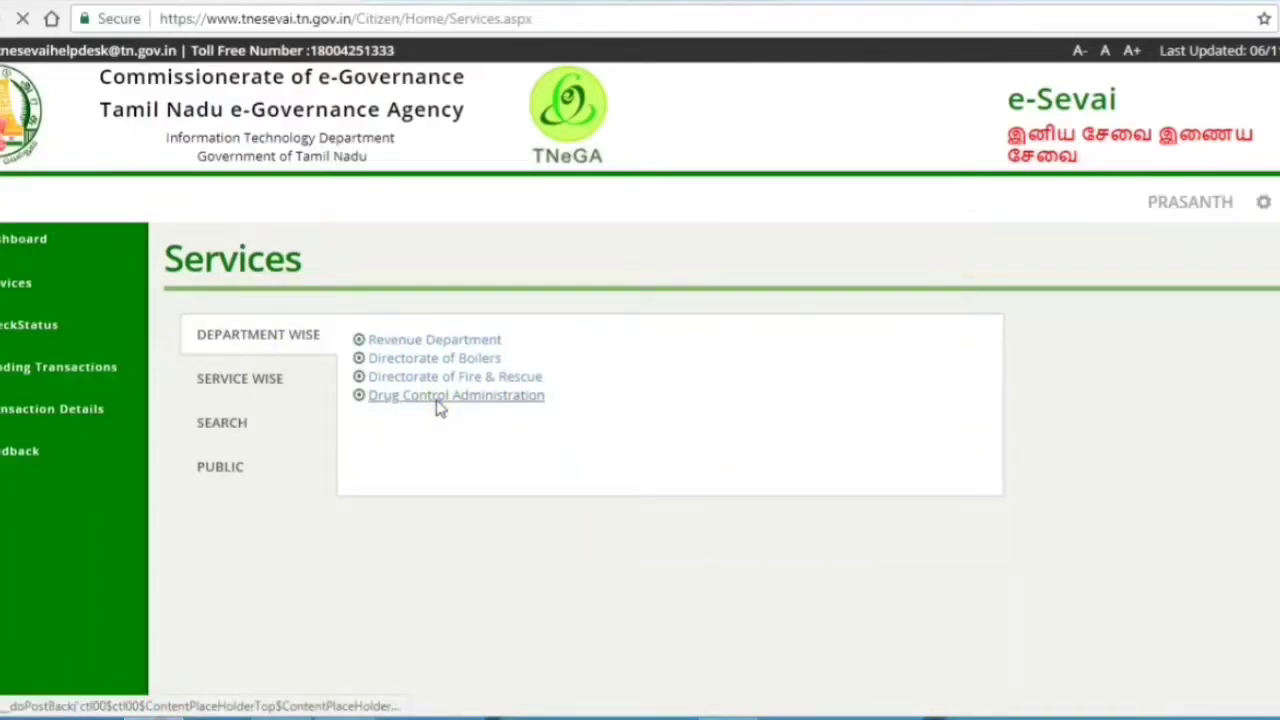
left_click(437, 400)
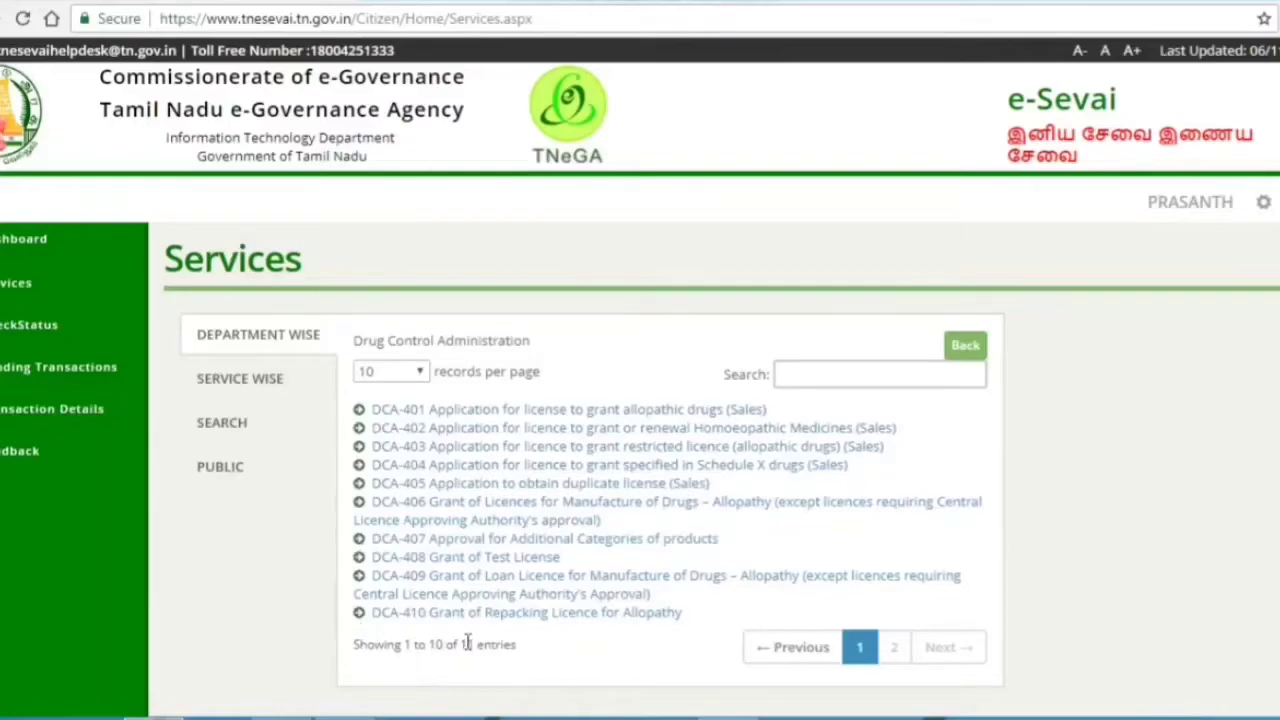
left_click(418, 373)
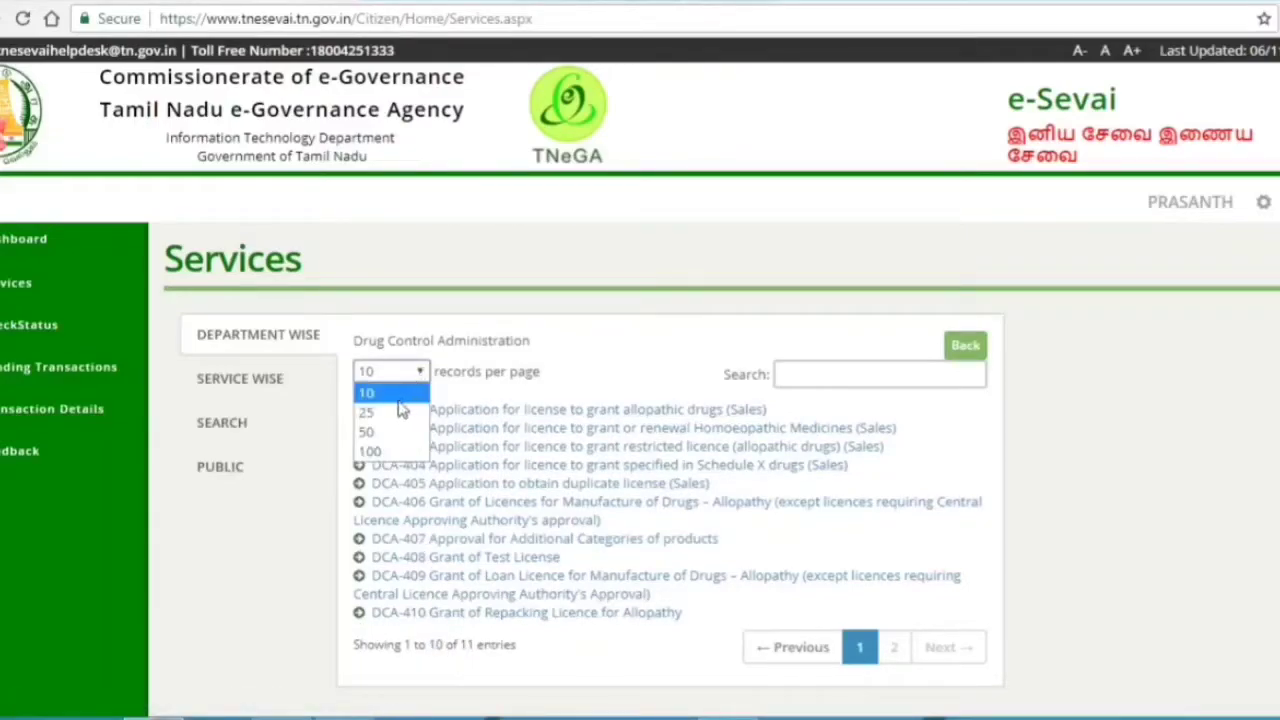
left_click(398, 412)
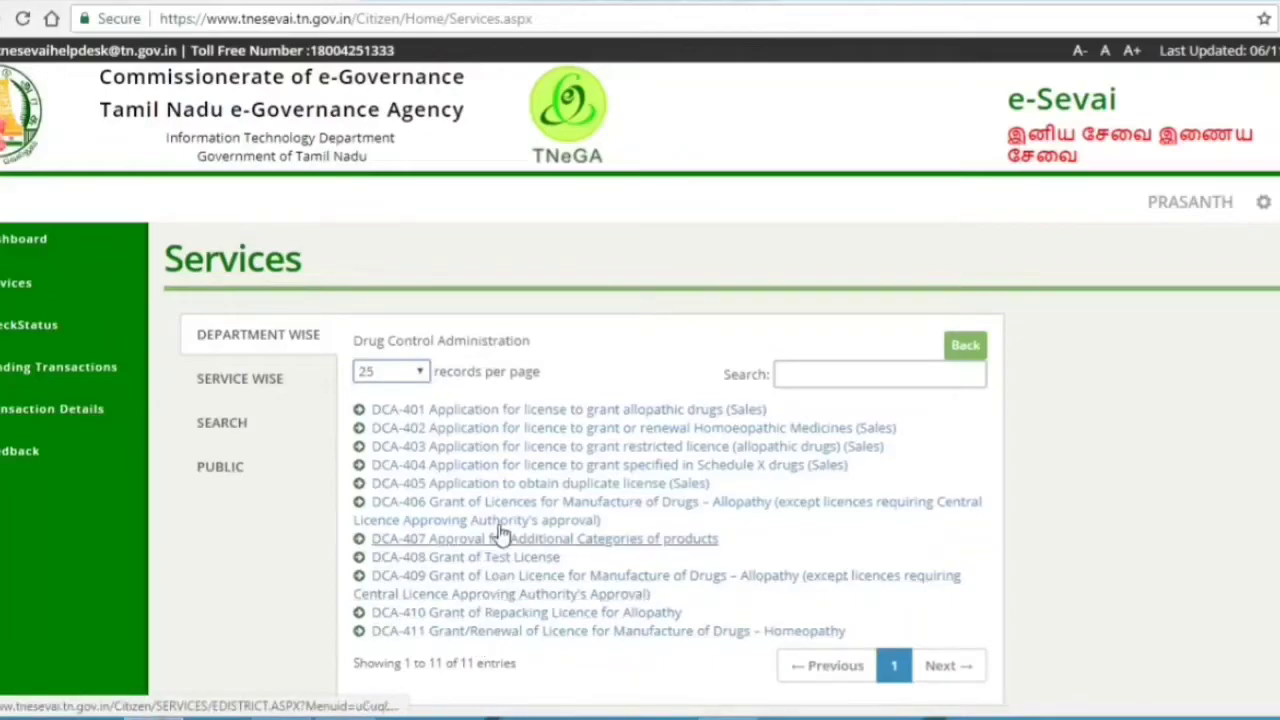
Open the Service Wise list at 25 records per page and scroll down it.
left_click(246, 390)
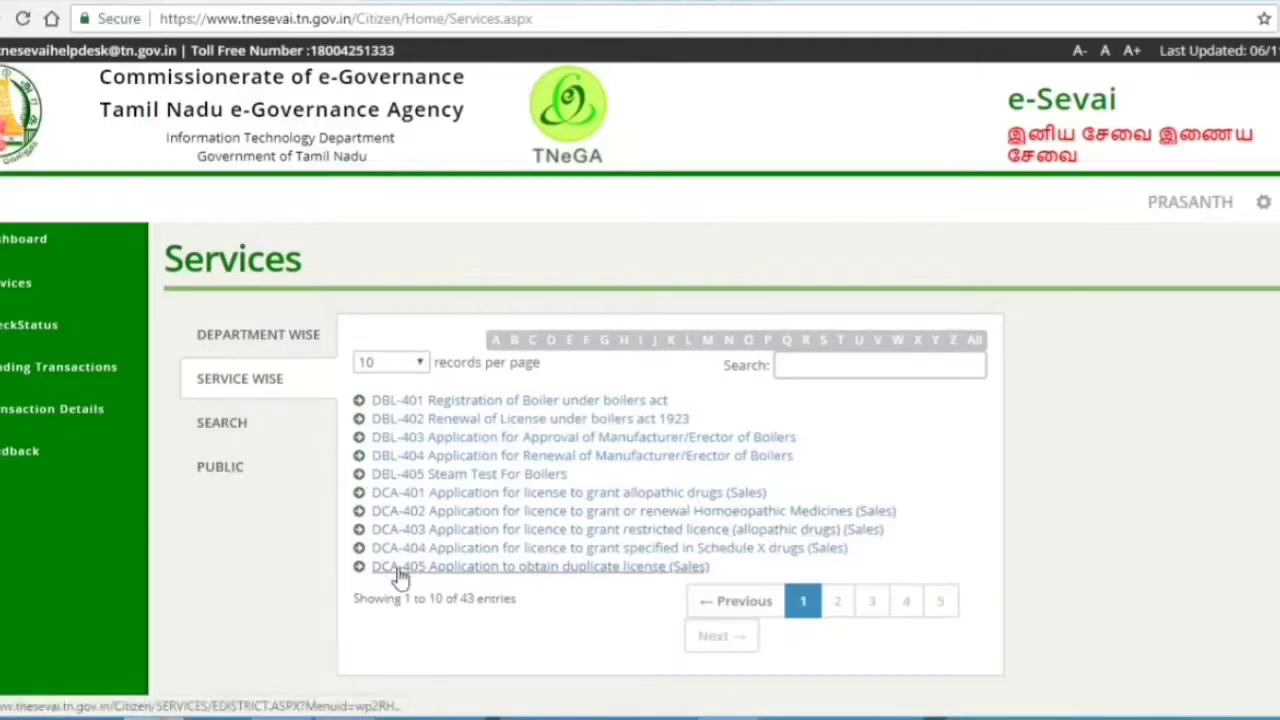
left_click(414, 366)
left_click(400, 410)
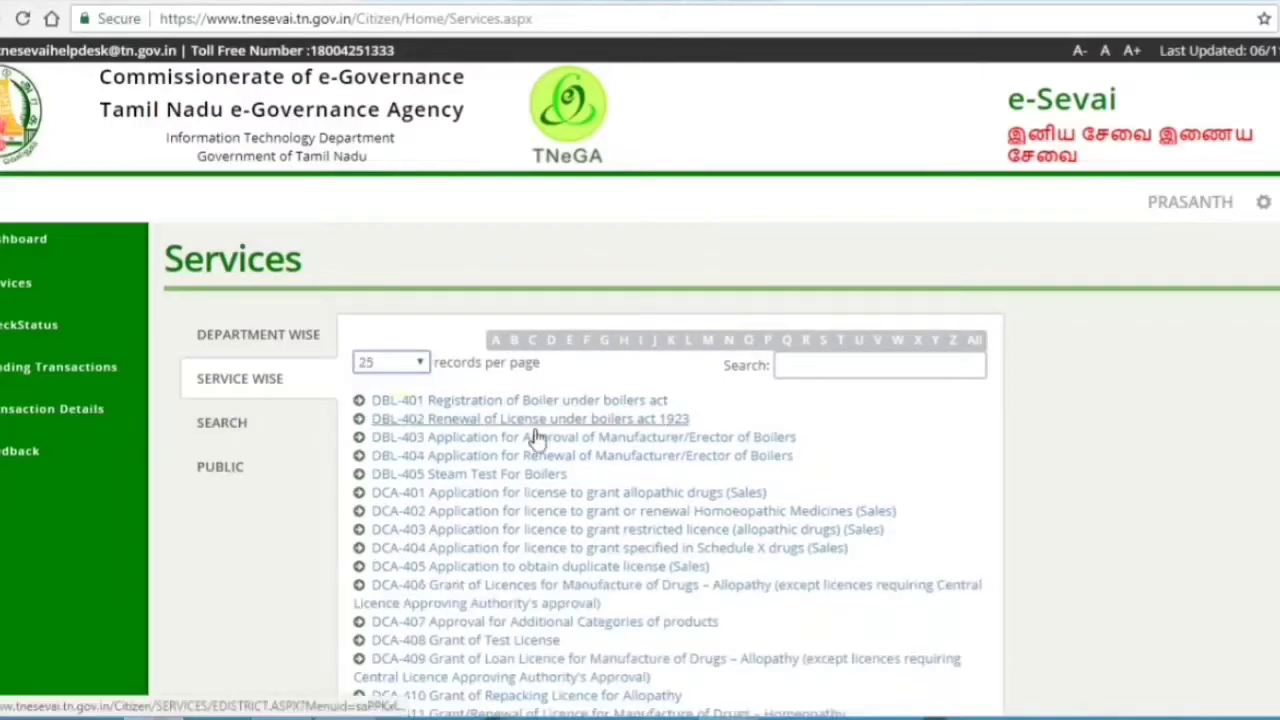
scroll(1095, 390, "down", 1)
scroll(1094, 386, "down", 2)
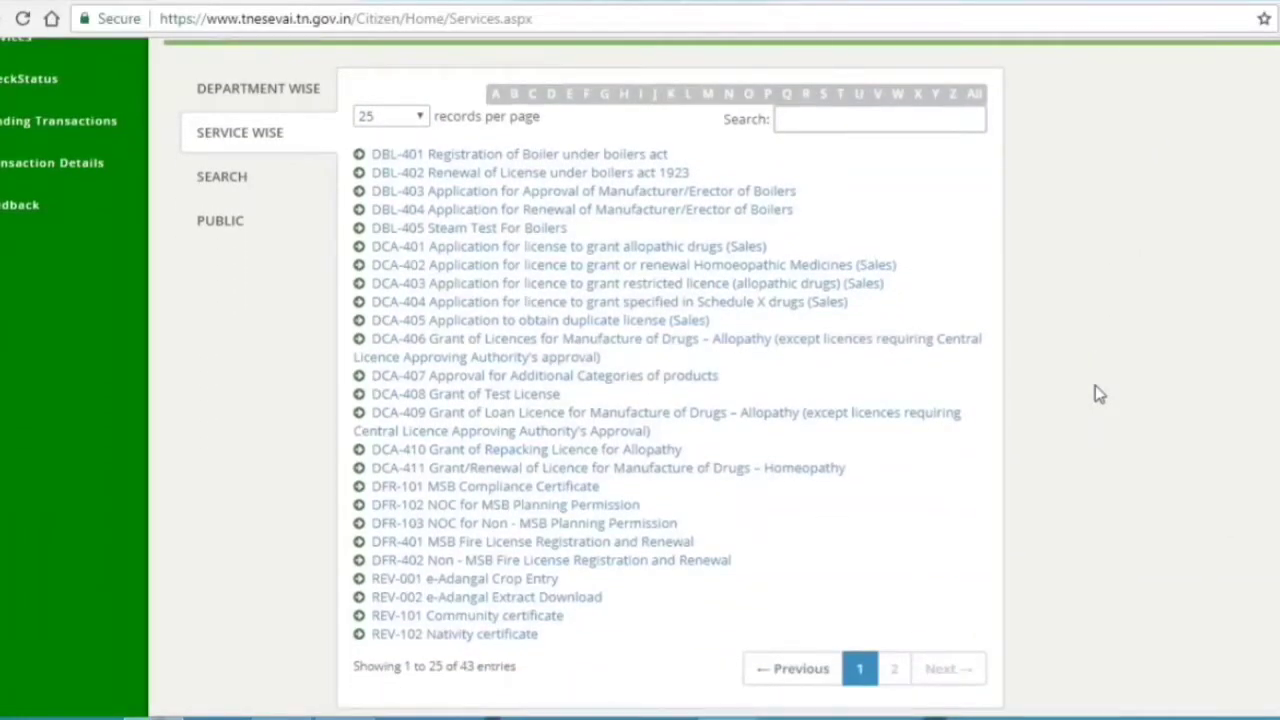
Show 50 records per page and scroll down to REV-101 Community certificate.
left_click(404, 116)
left_click(392, 180)
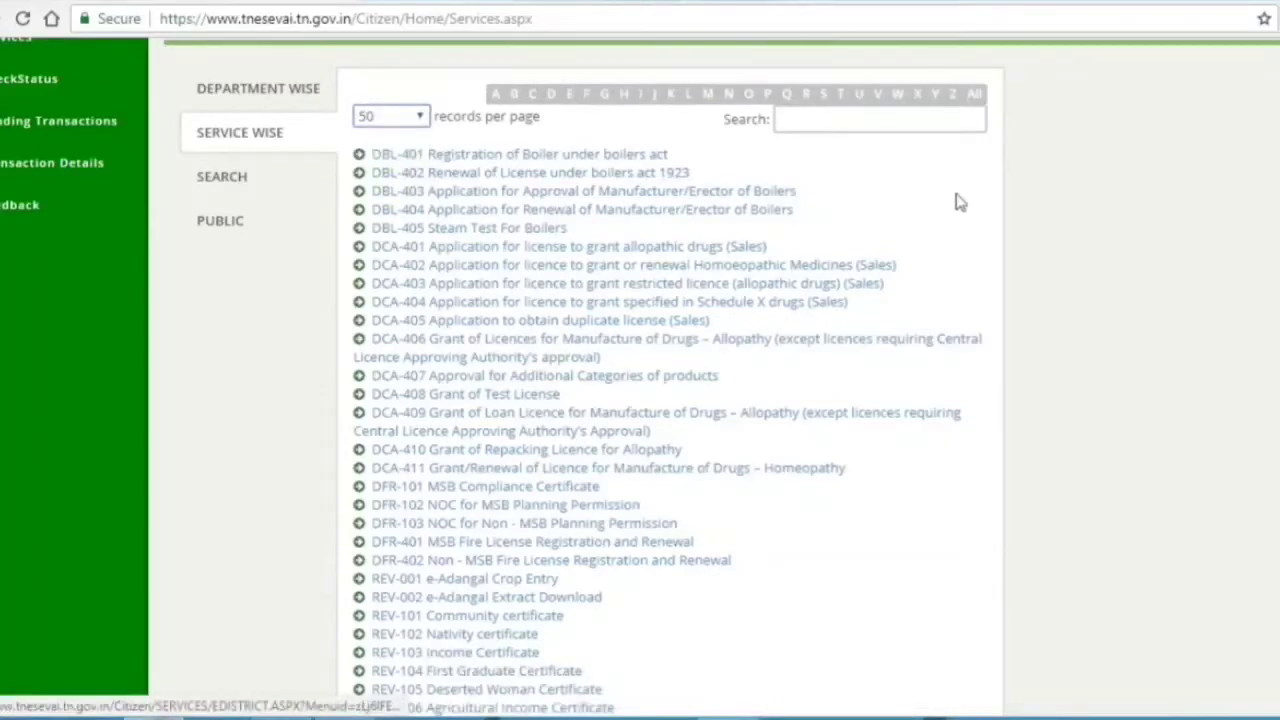
scroll(962, 201, "down", 1)
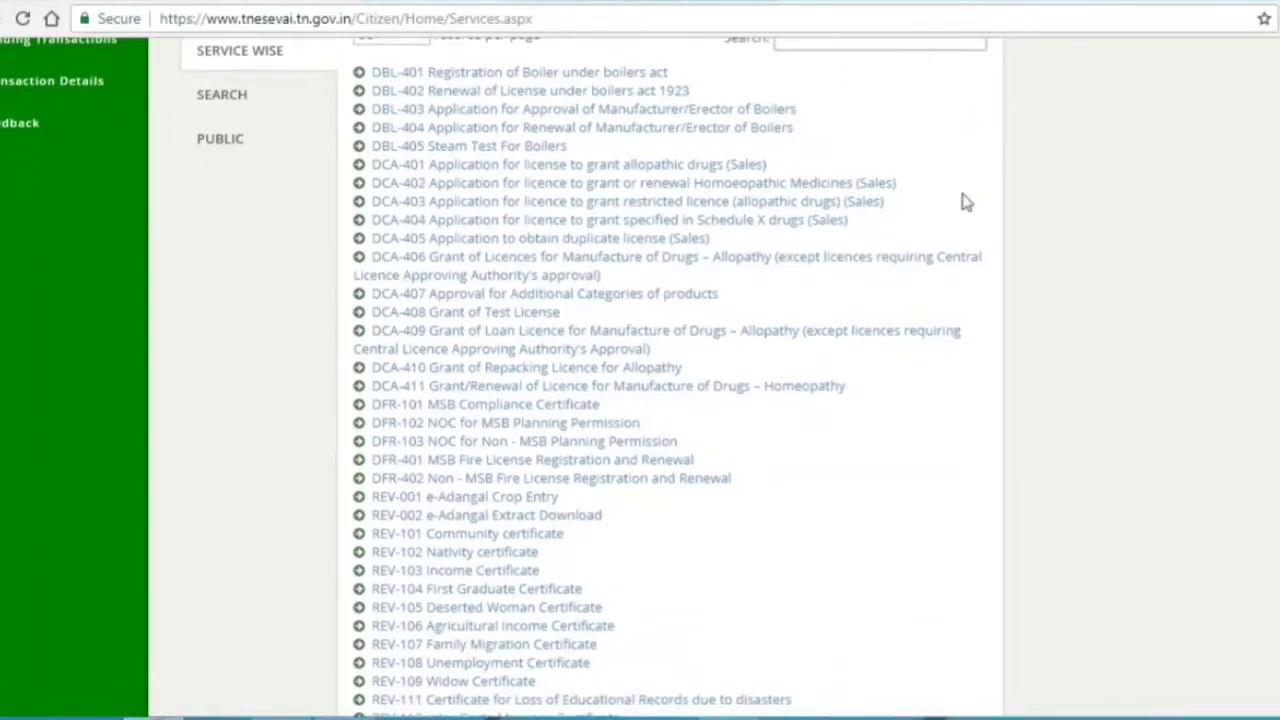
scroll(962, 201, "down", 1)
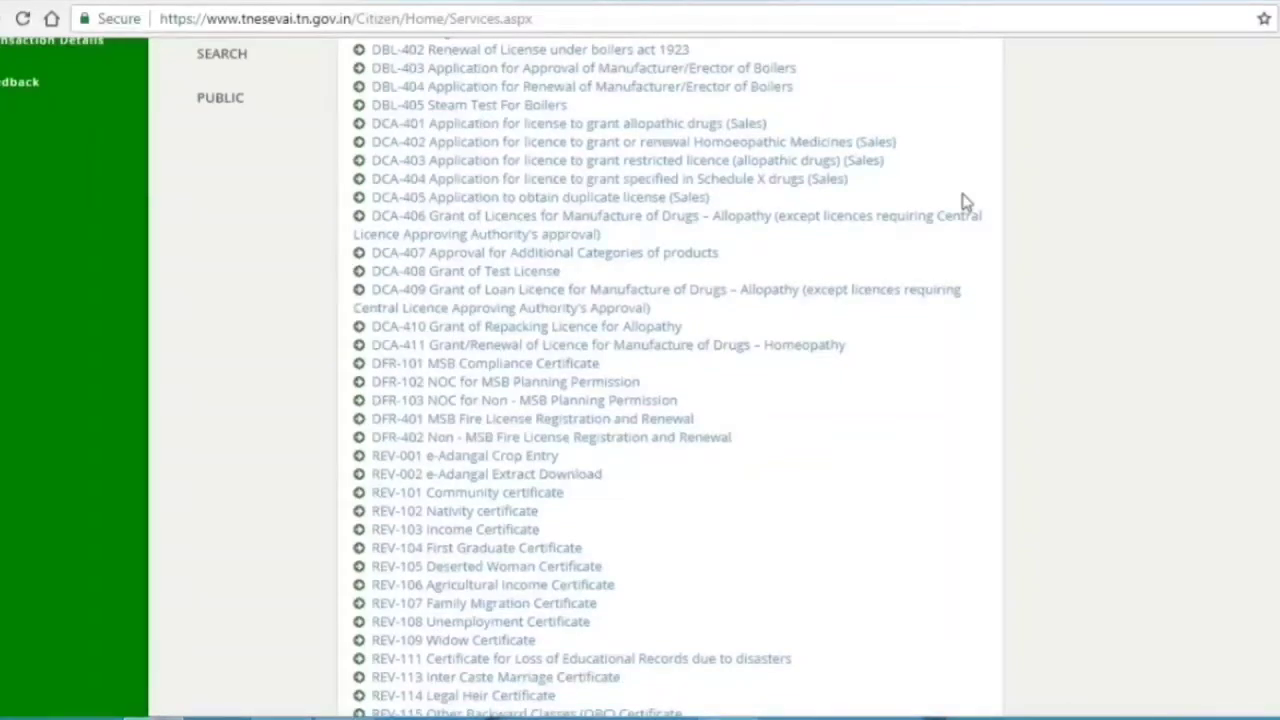
scroll(962, 201, "down", 4)
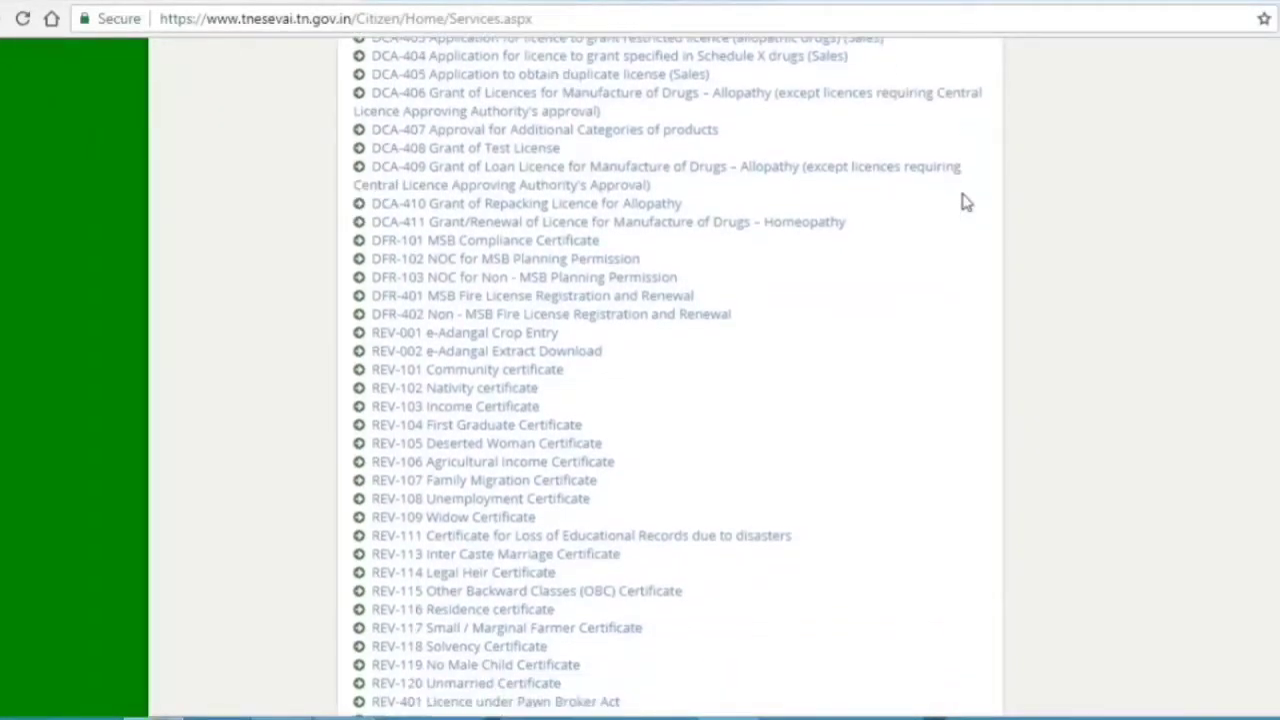
scroll(962, 201, "down", 2)
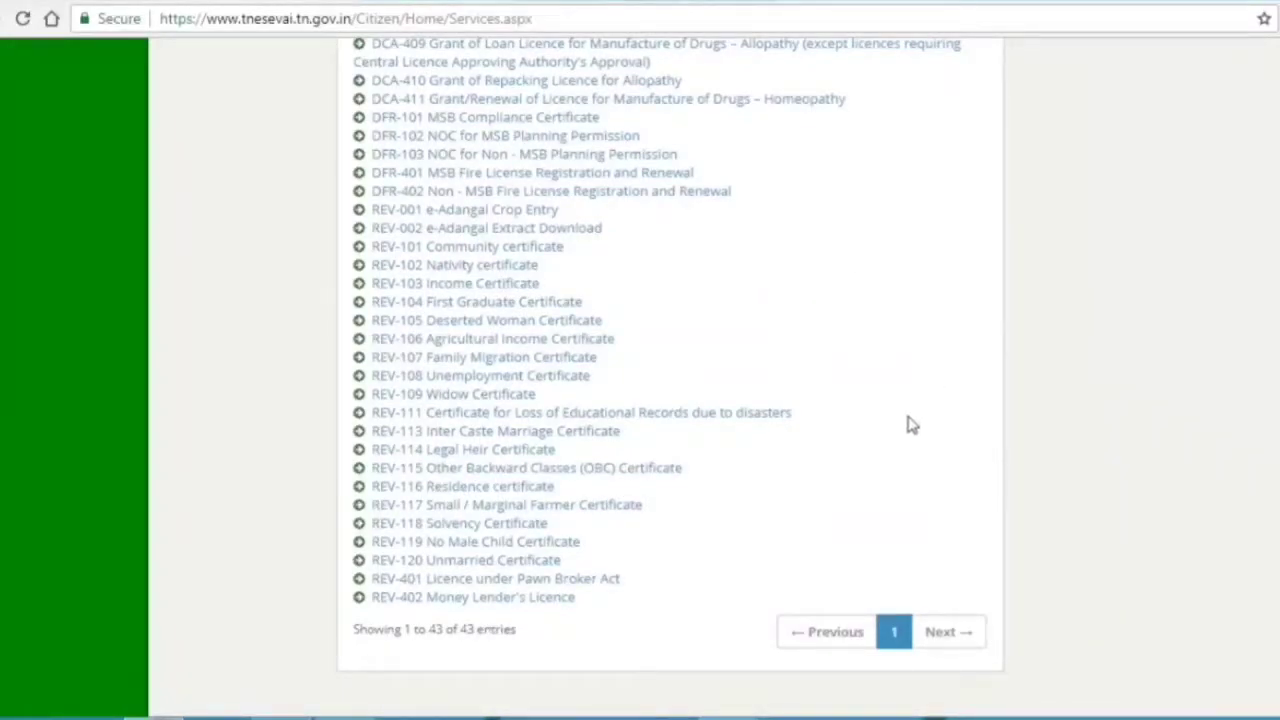
Open REV-101 Community certificate and maximize the e-District redirect window.
left_click(480, 253)
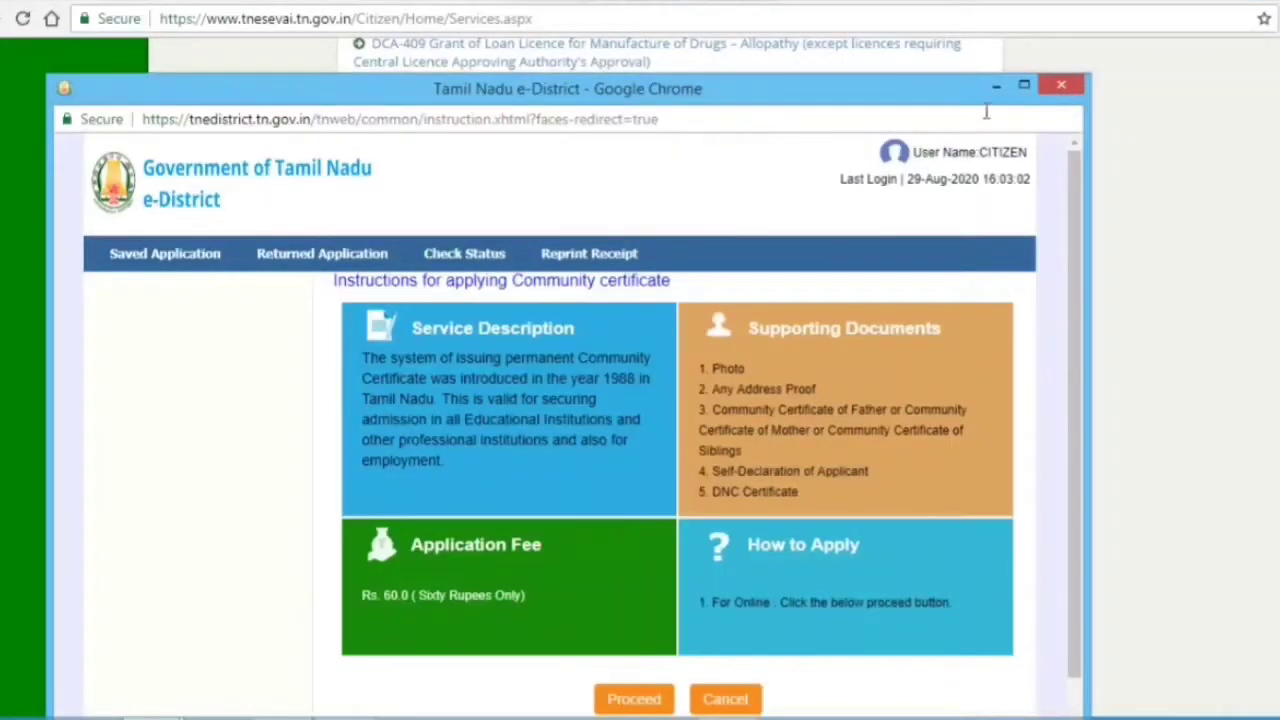
left_click(1024, 85)
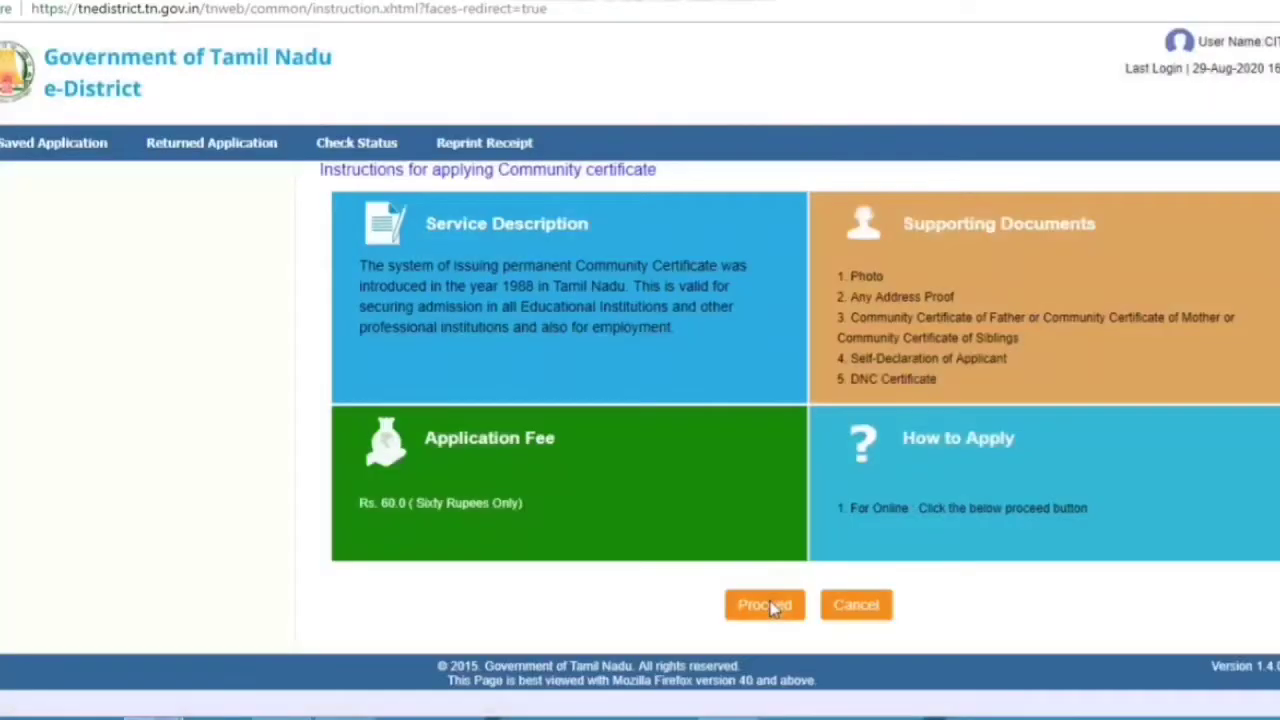
Proceed past the instructions to Register Can and scroll through the blank CAN Registration form.
left_click(766, 605)
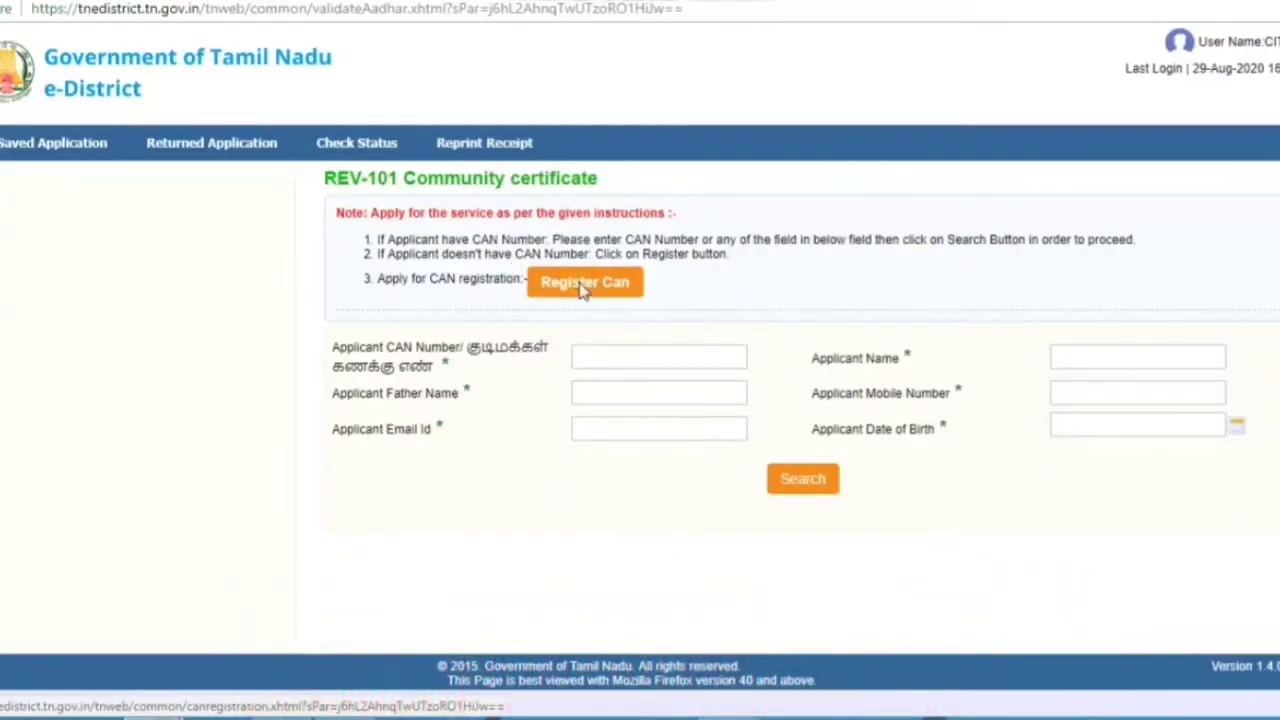
left_click(582, 284)
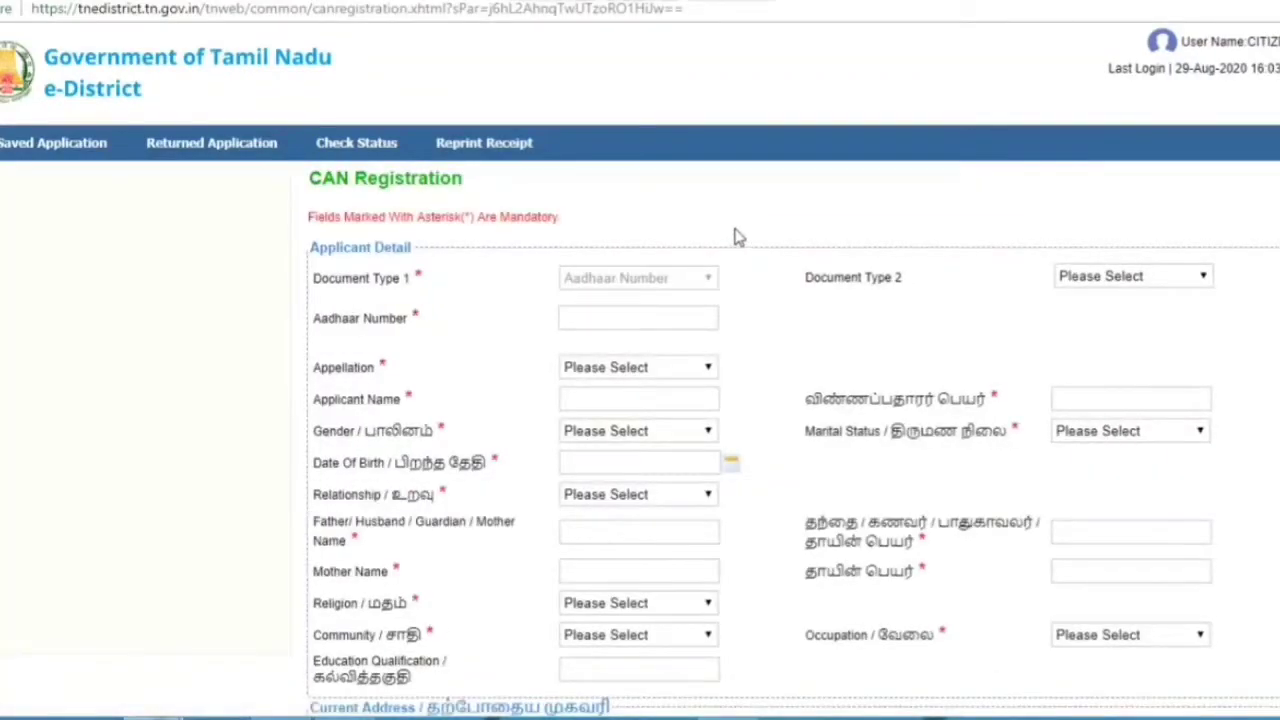
scroll(735, 237, "down", 2)
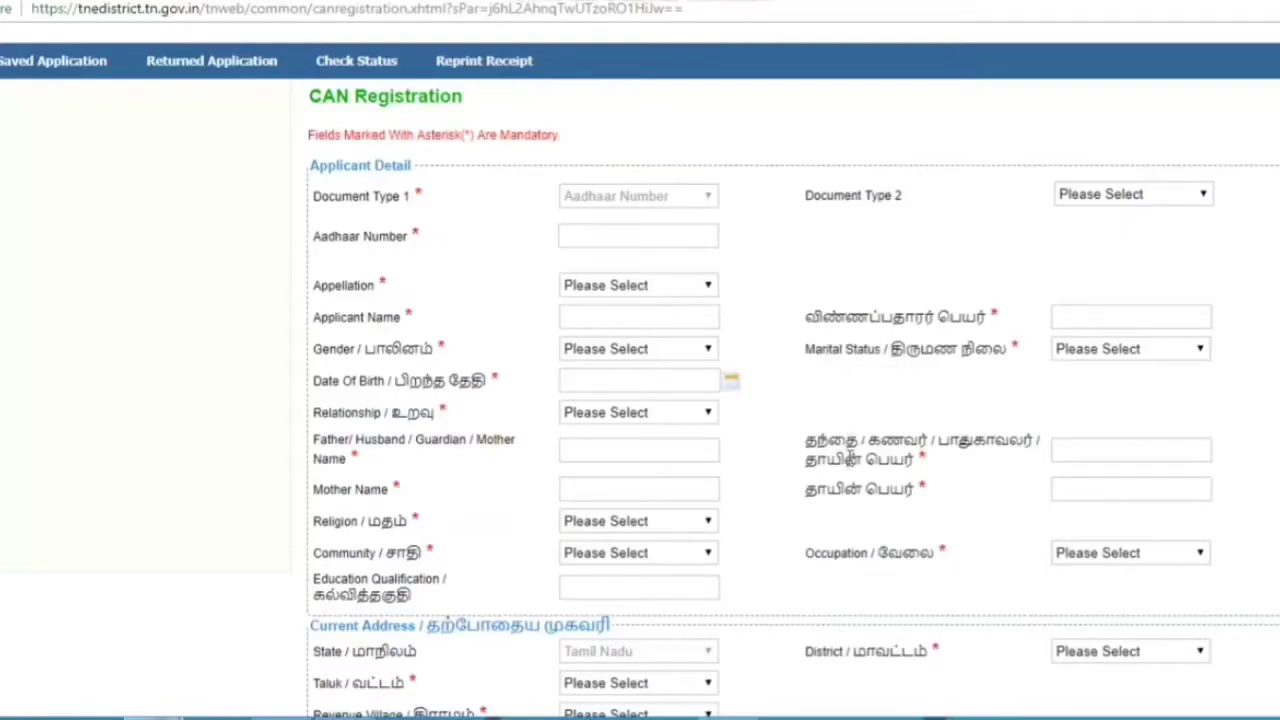
scroll(851, 457, "down", 3)
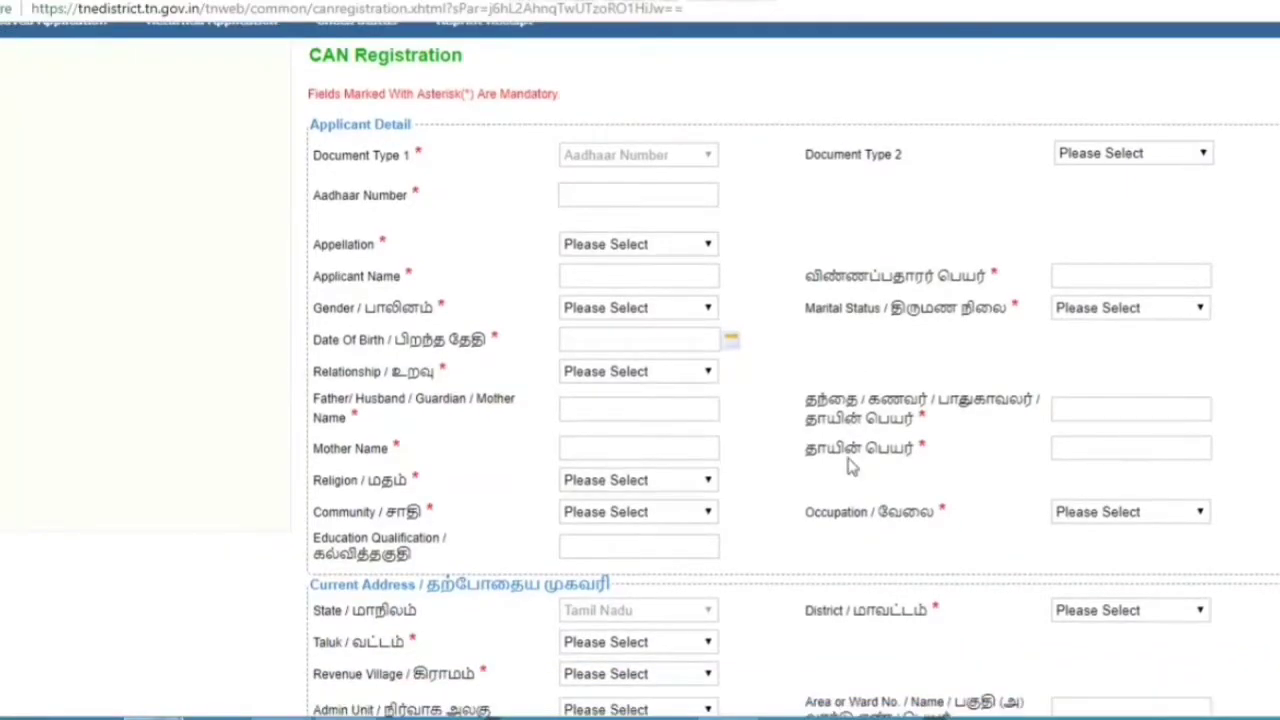
scroll(851, 465, "down", 3)
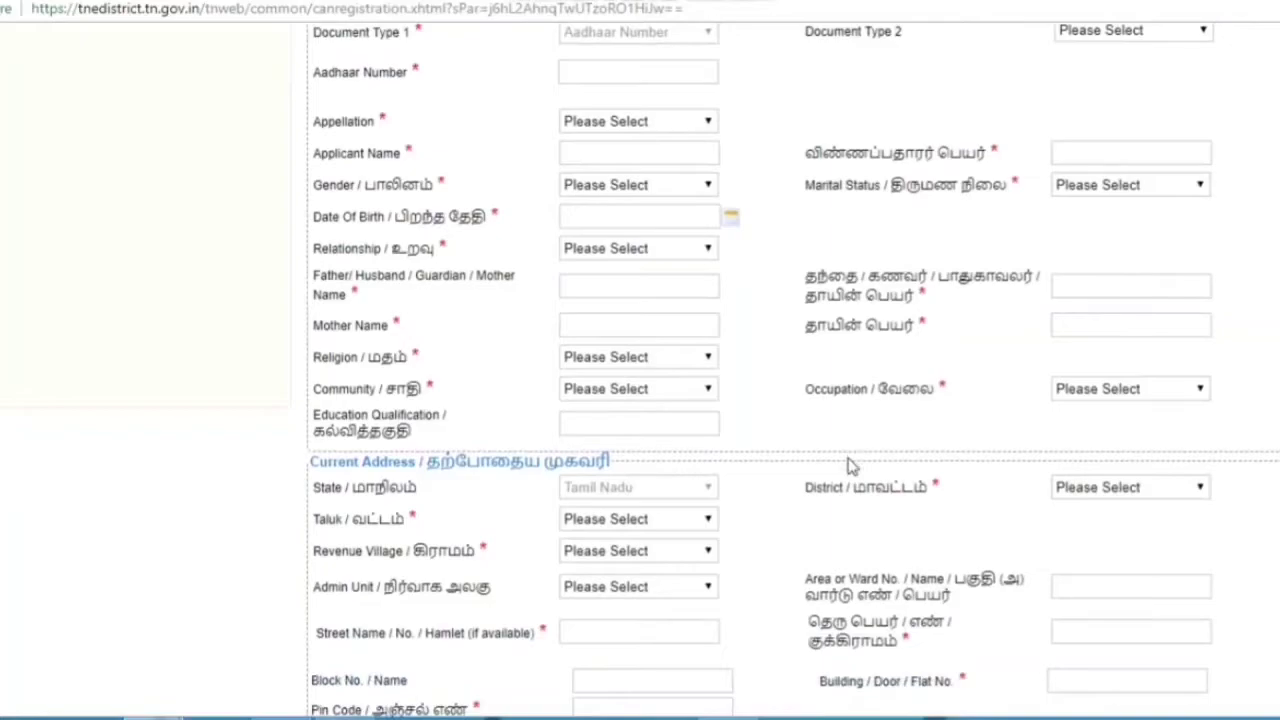
scroll(851, 457, "down", 1)
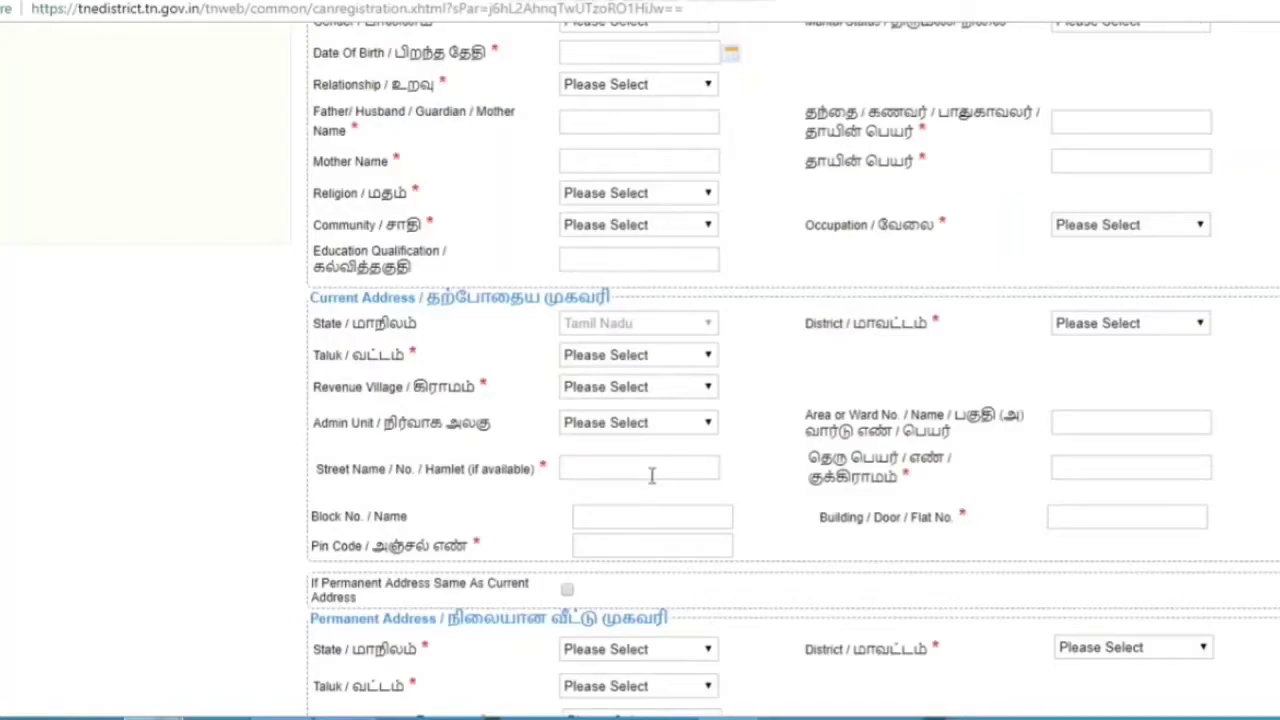
scroll(651, 476, "down", 4)
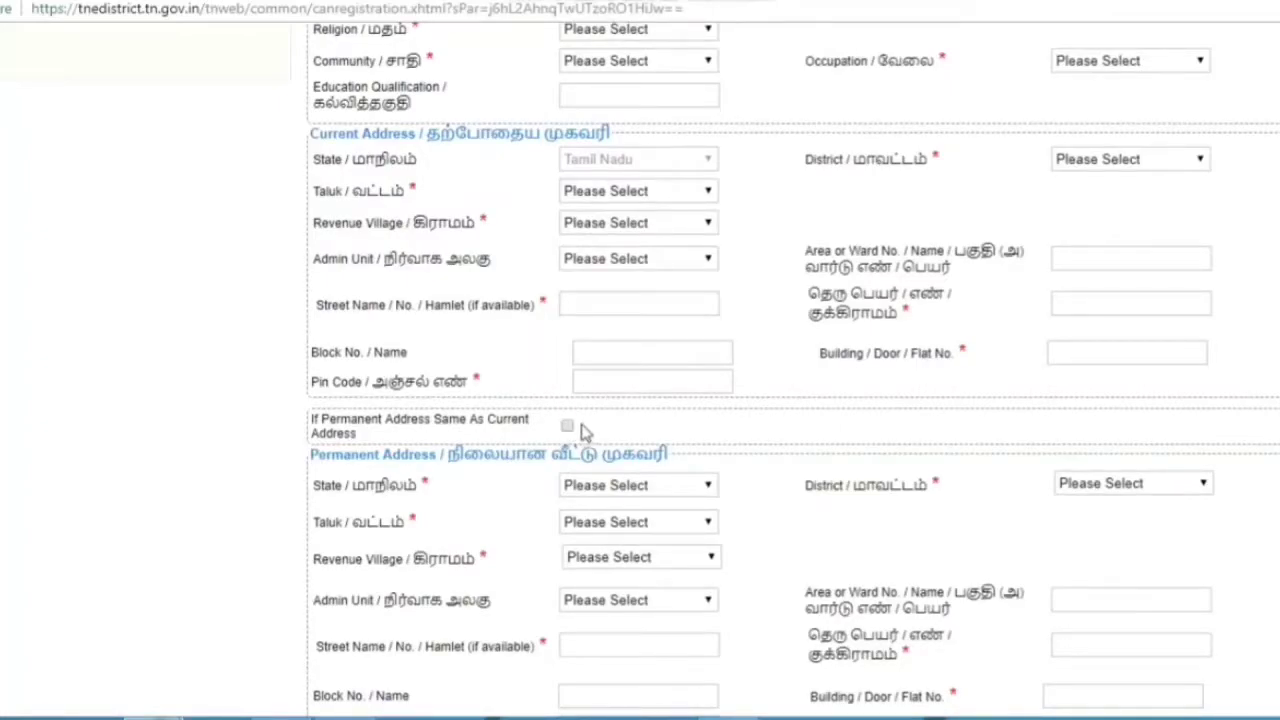
scroll(641, 436, "down", 5)
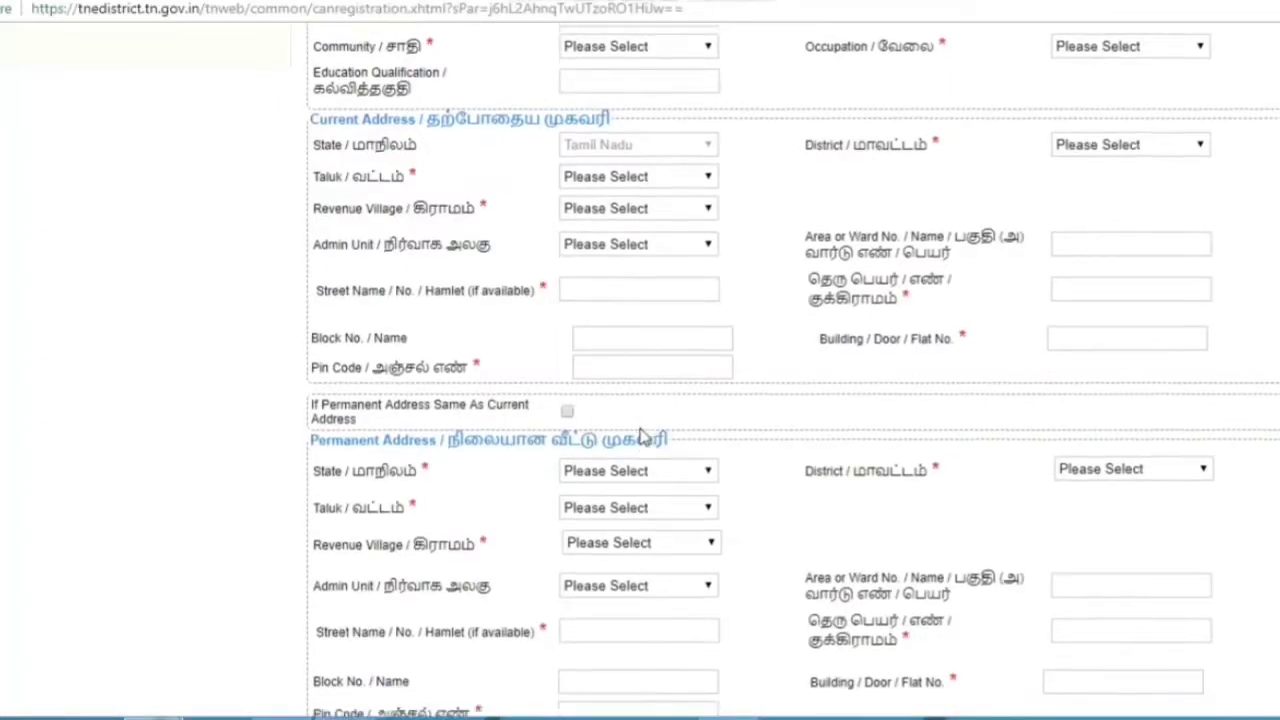
scroll(641, 428, "down", 4)
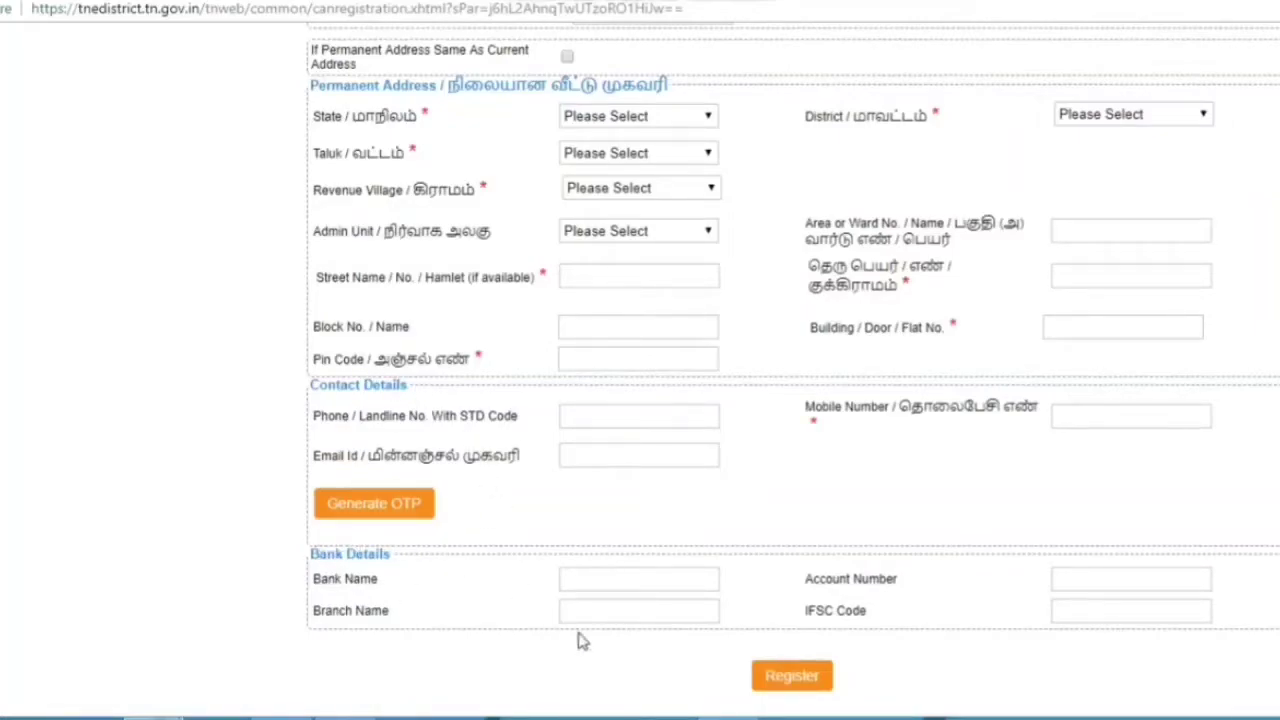
Go back to the CAN search, find the applicant's existing CAN record, and select it.
left_click(789, 677)
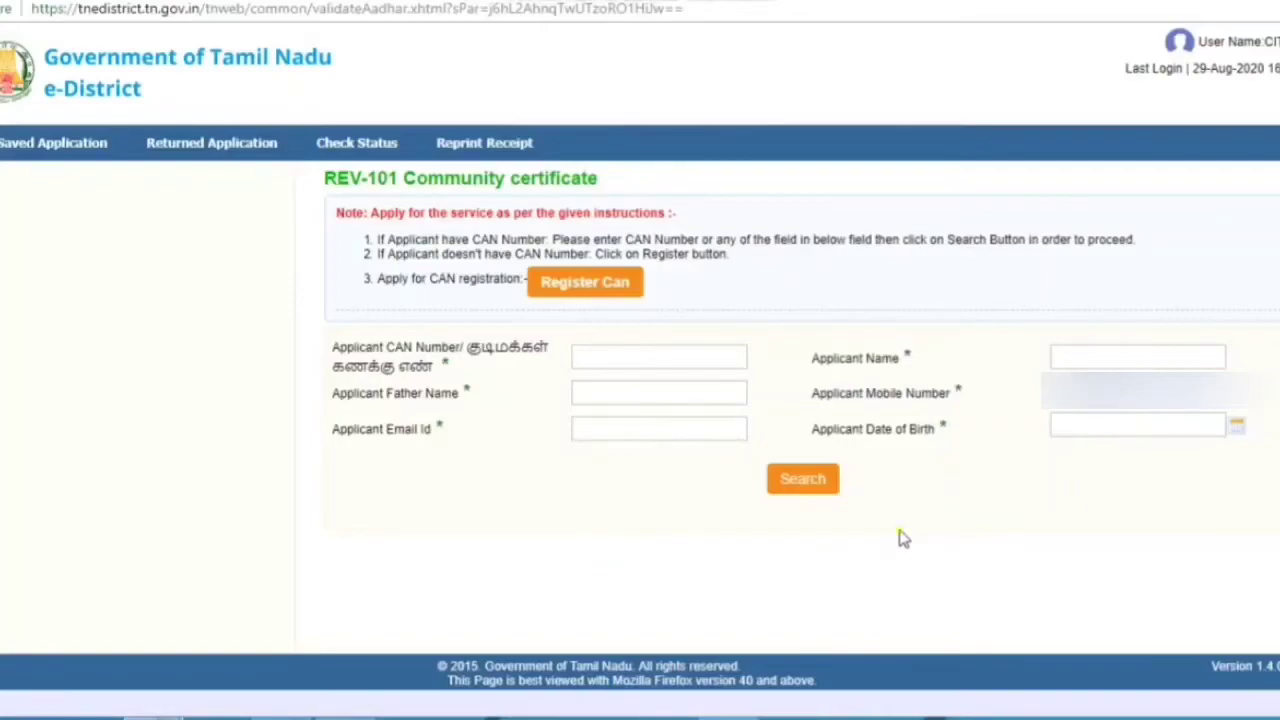
left_click(817, 483)
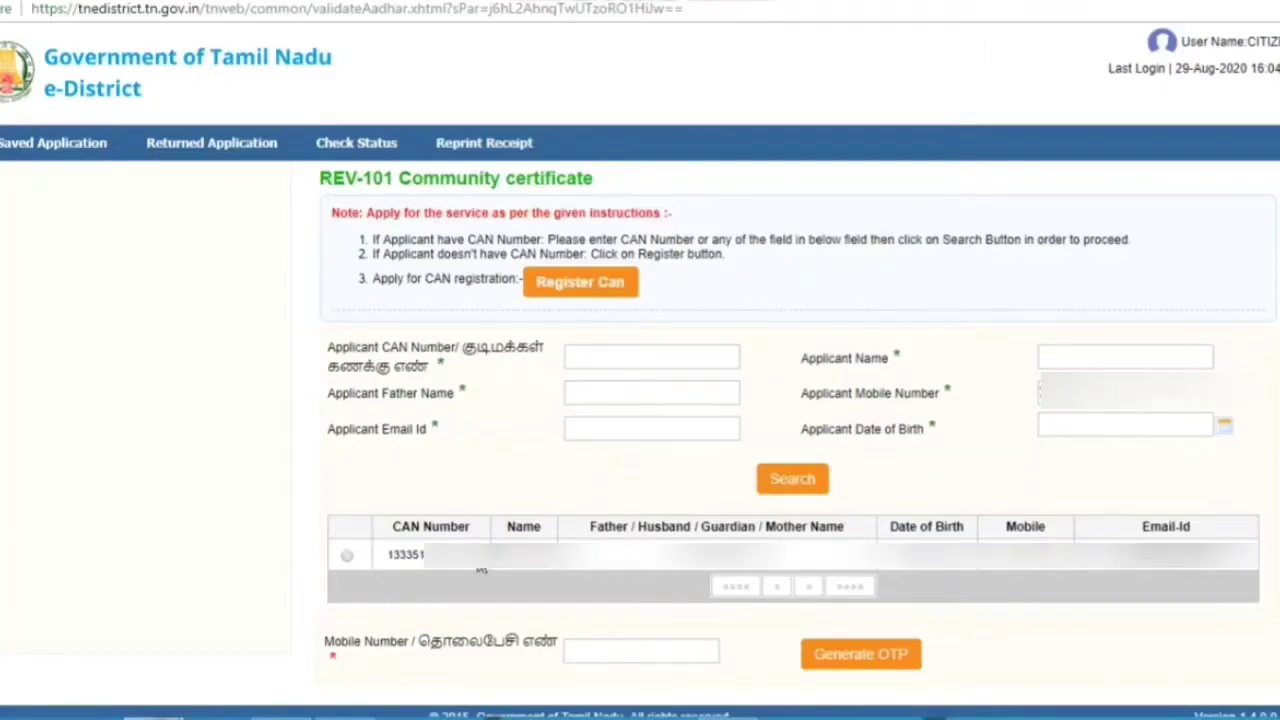
left_click(348, 556)
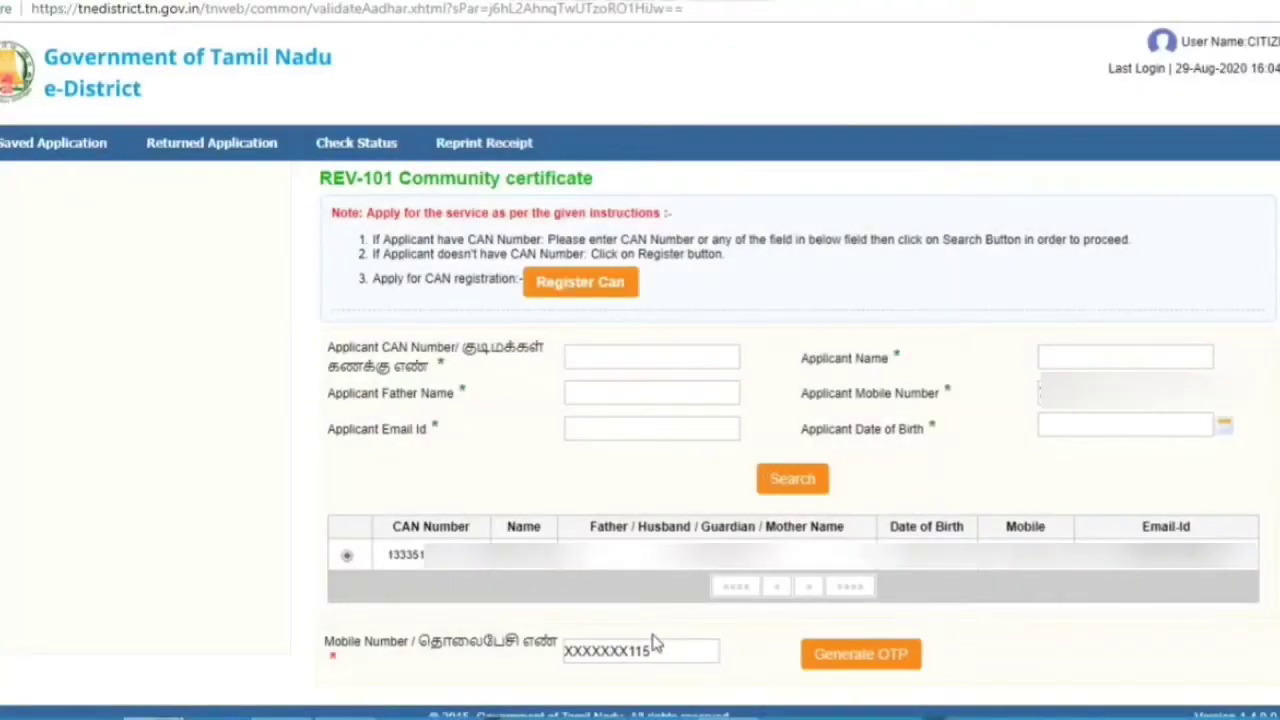
scroll(920, 635, "down", 1)
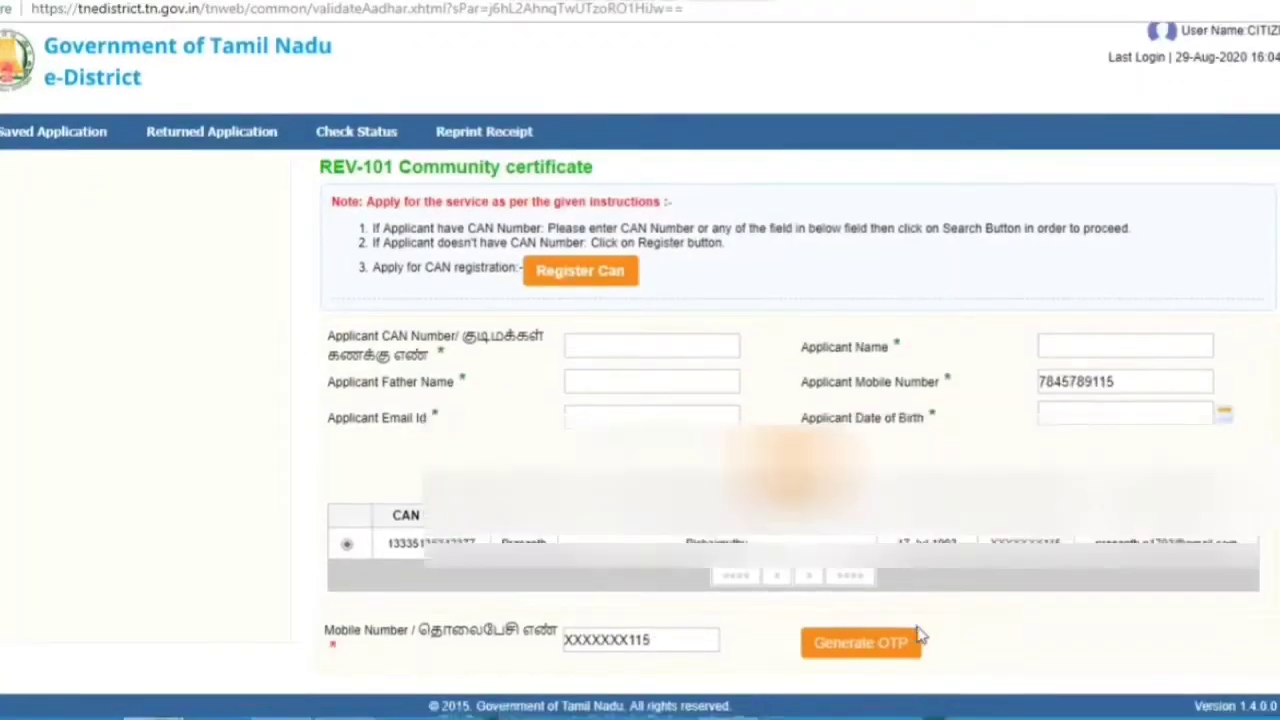
Generate an OTP to the registered mobile, enter the received code, and confirm it.
left_click(853, 628)
left_click(659, 655)
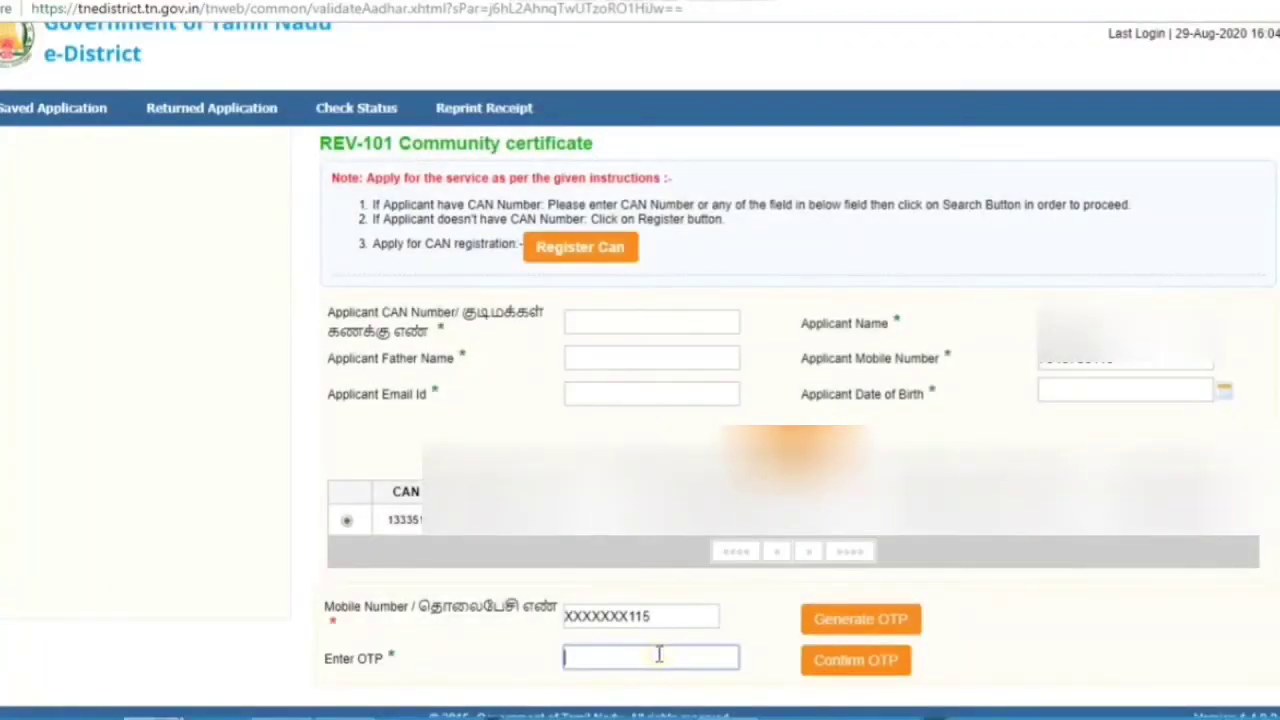
left_click(858, 664)
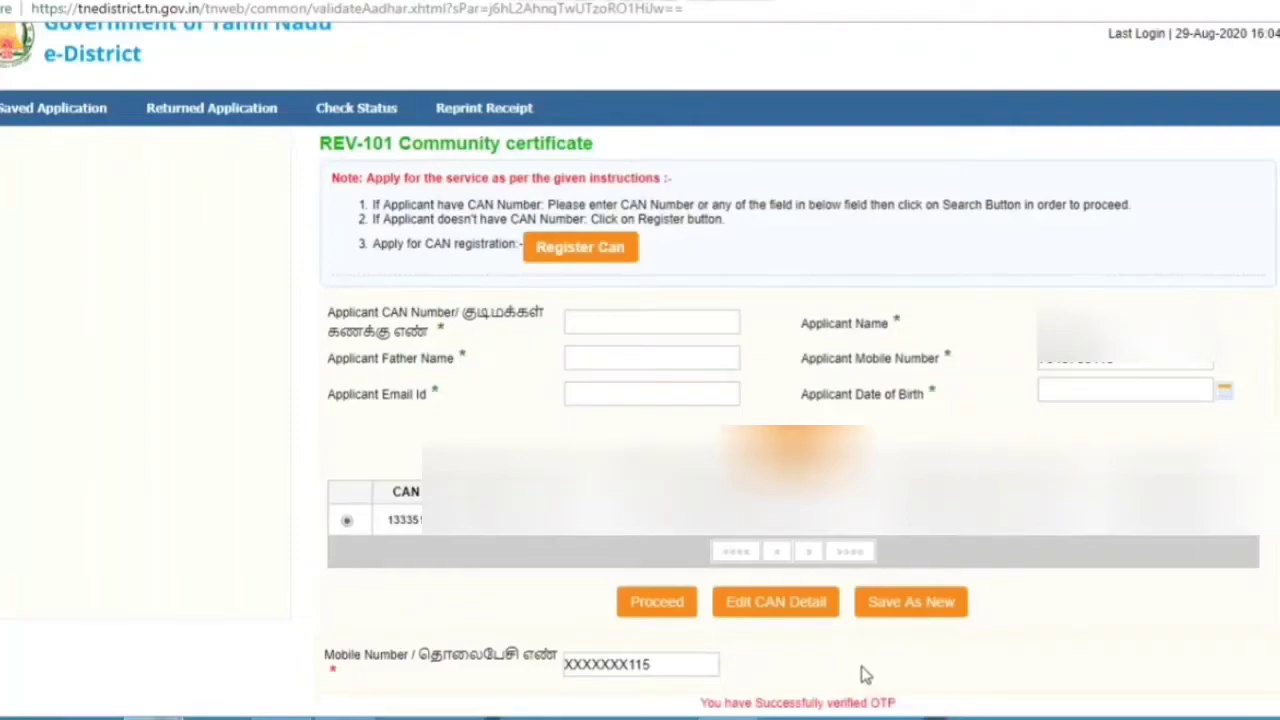
scroll(865, 675, "down", 1)
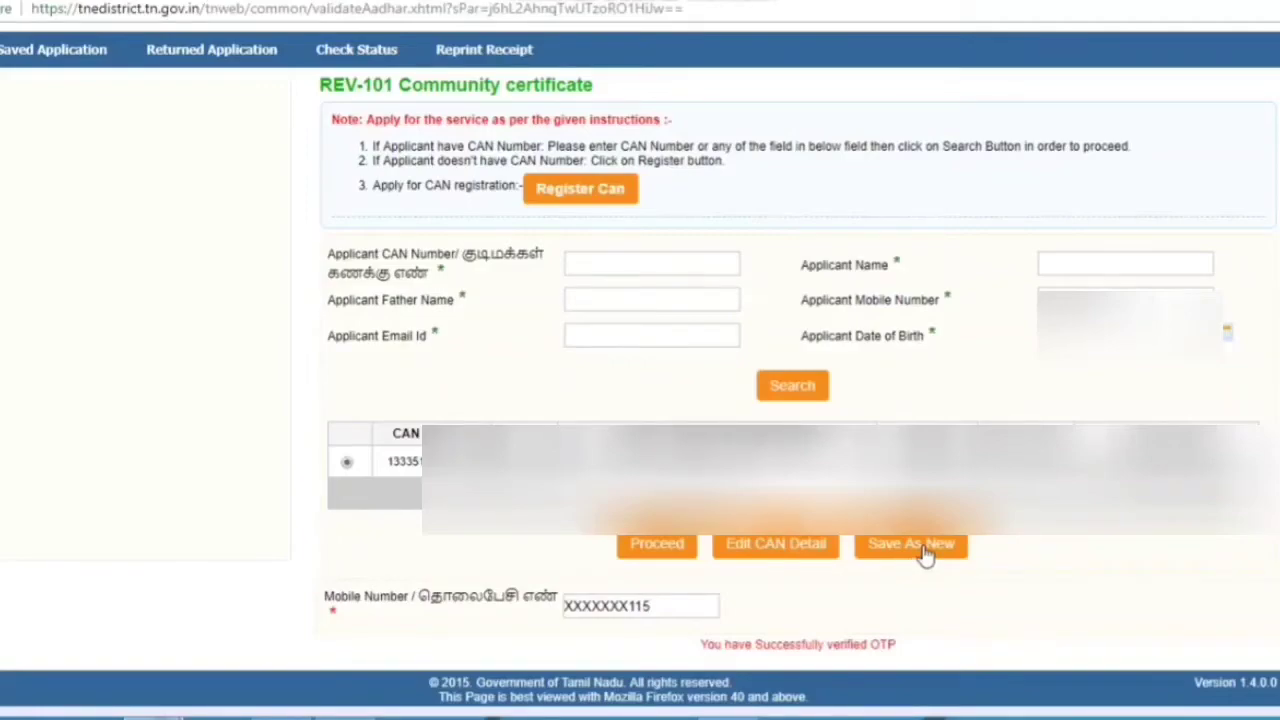
Continue with the verified CAN record and scroll down to the Form Details section.
left_click(650, 545)
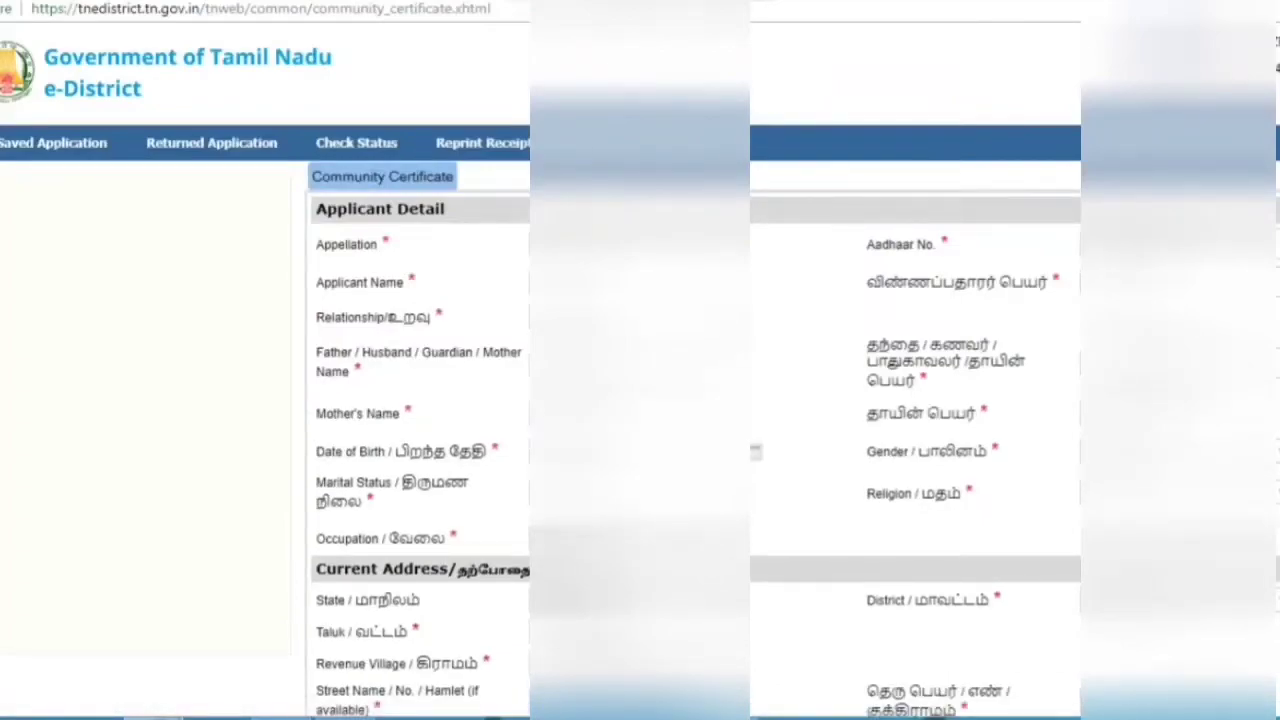
scroll(640, 370, "down", 1)
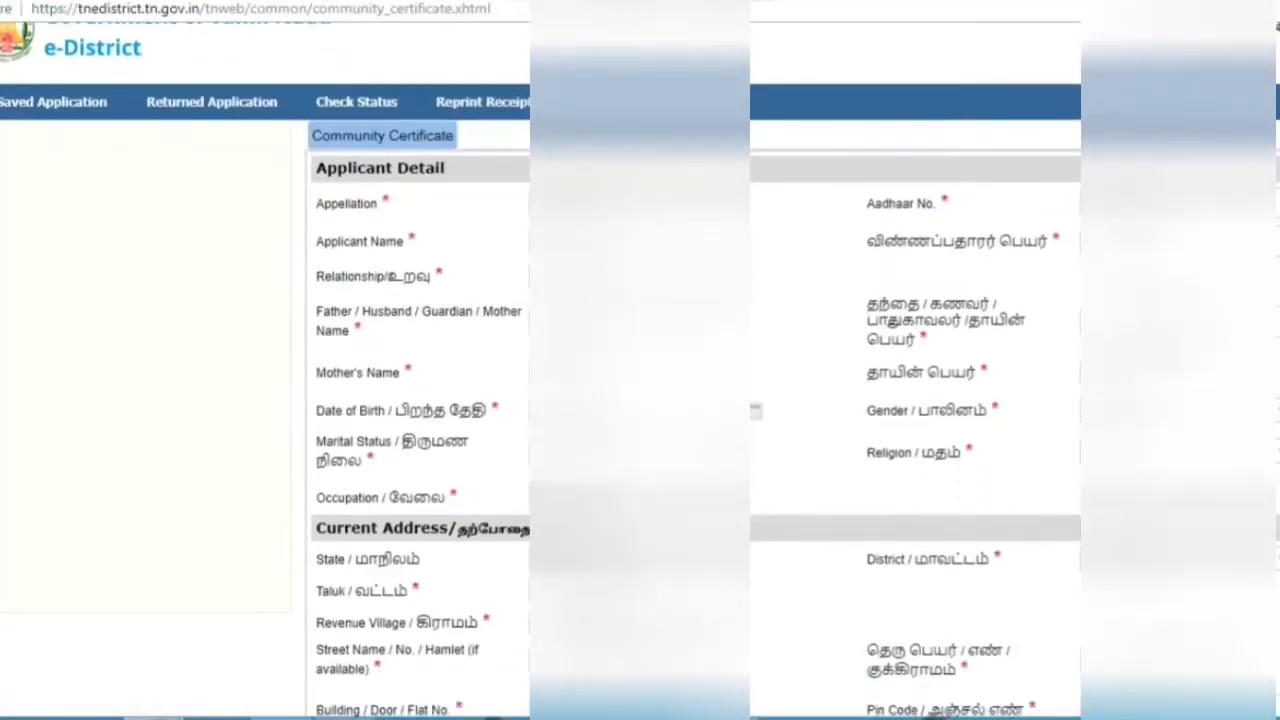
scroll(640, 370, "down", 1)
scroll(640, 370, "down", 6)
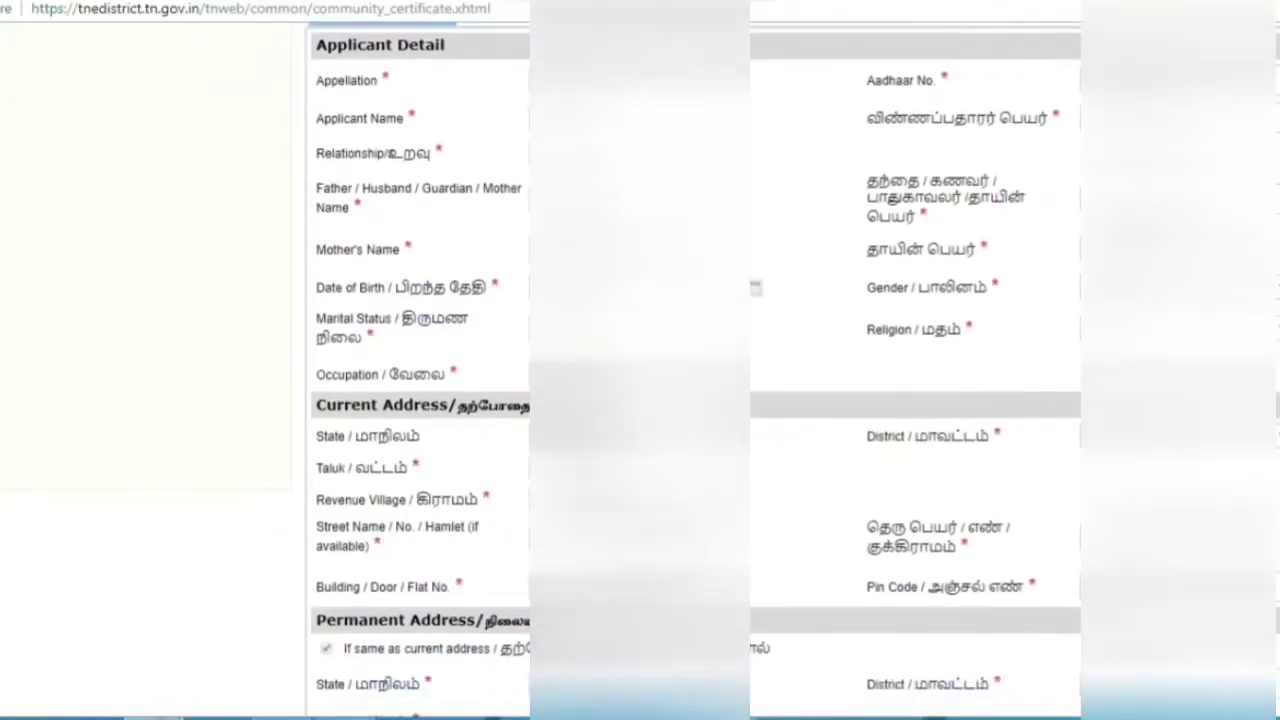
scroll(640, 370, "down", 8)
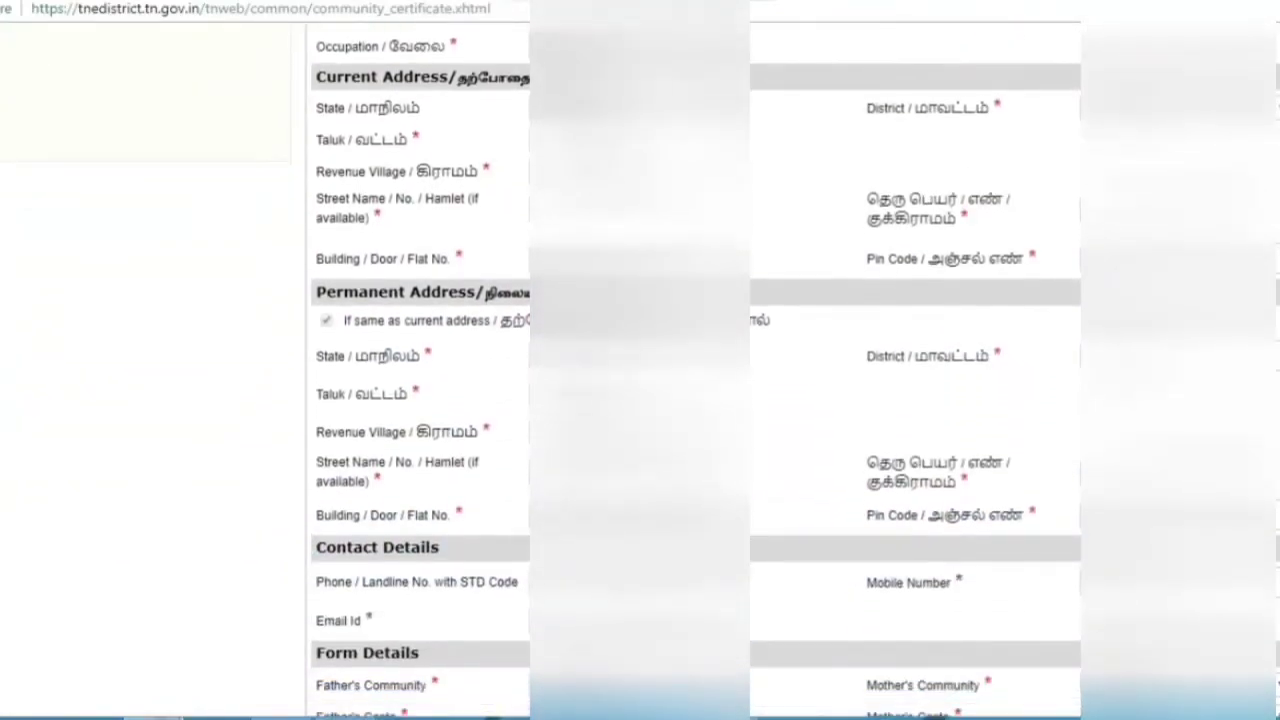
scroll(651, 549, "down", 2)
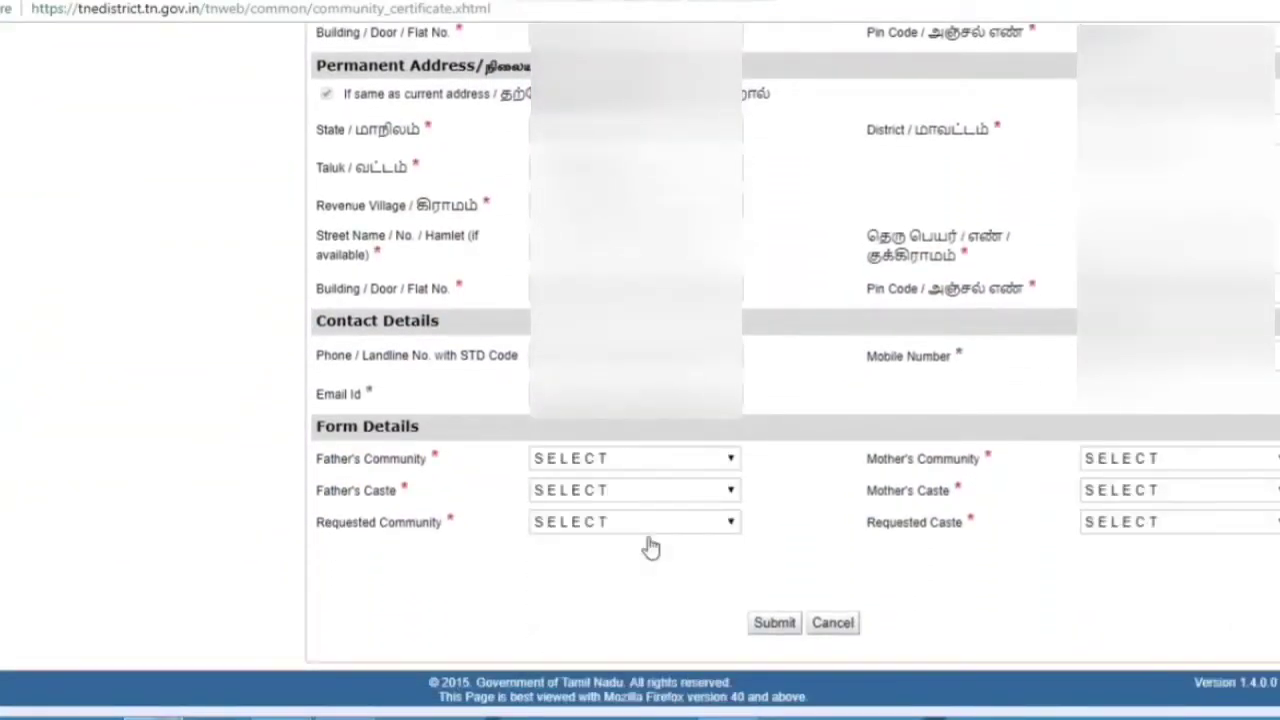
Set Father's and Mother's Community to BC, leaving Father's Caste unselected.
left_click(667, 462)
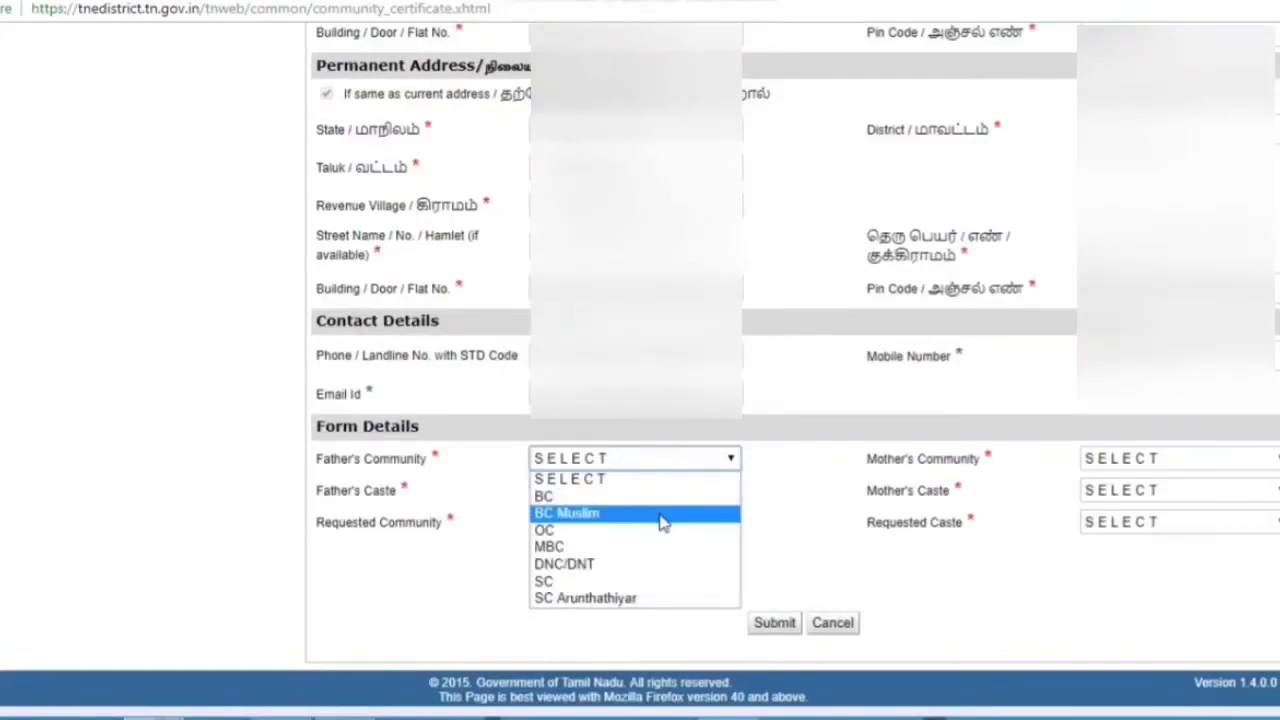
left_click(659, 502)
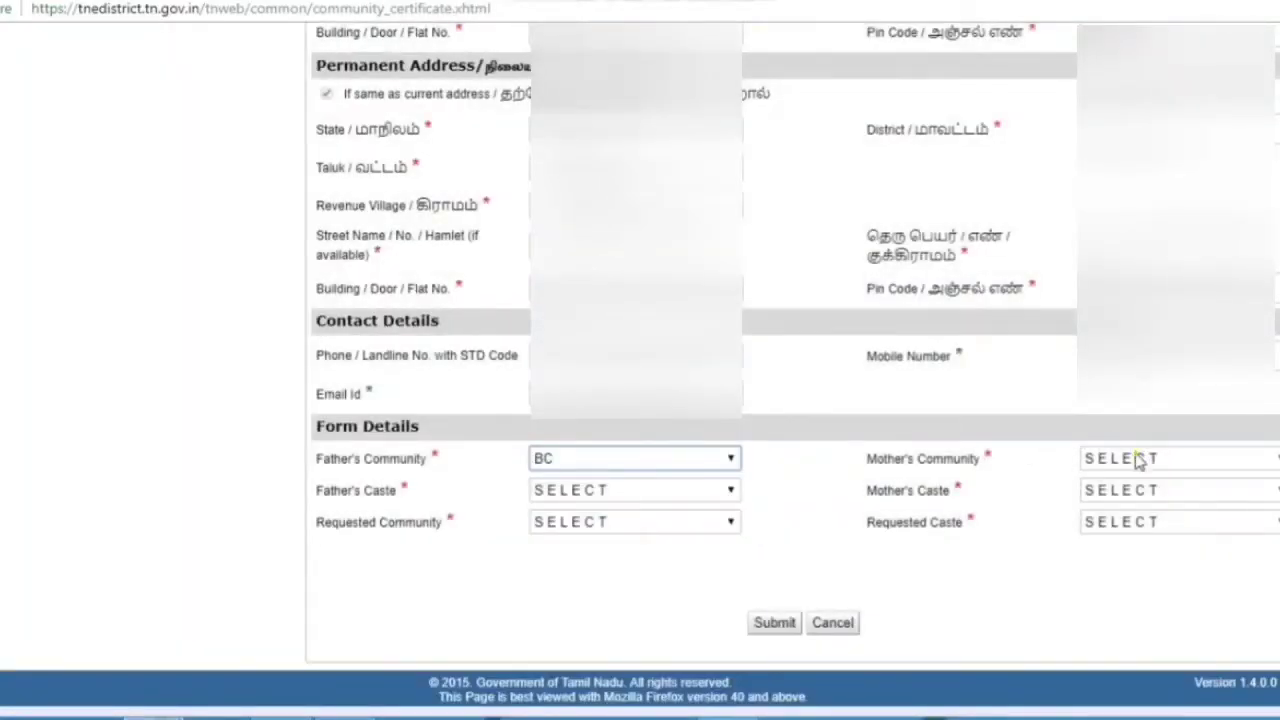
left_click(1140, 458)
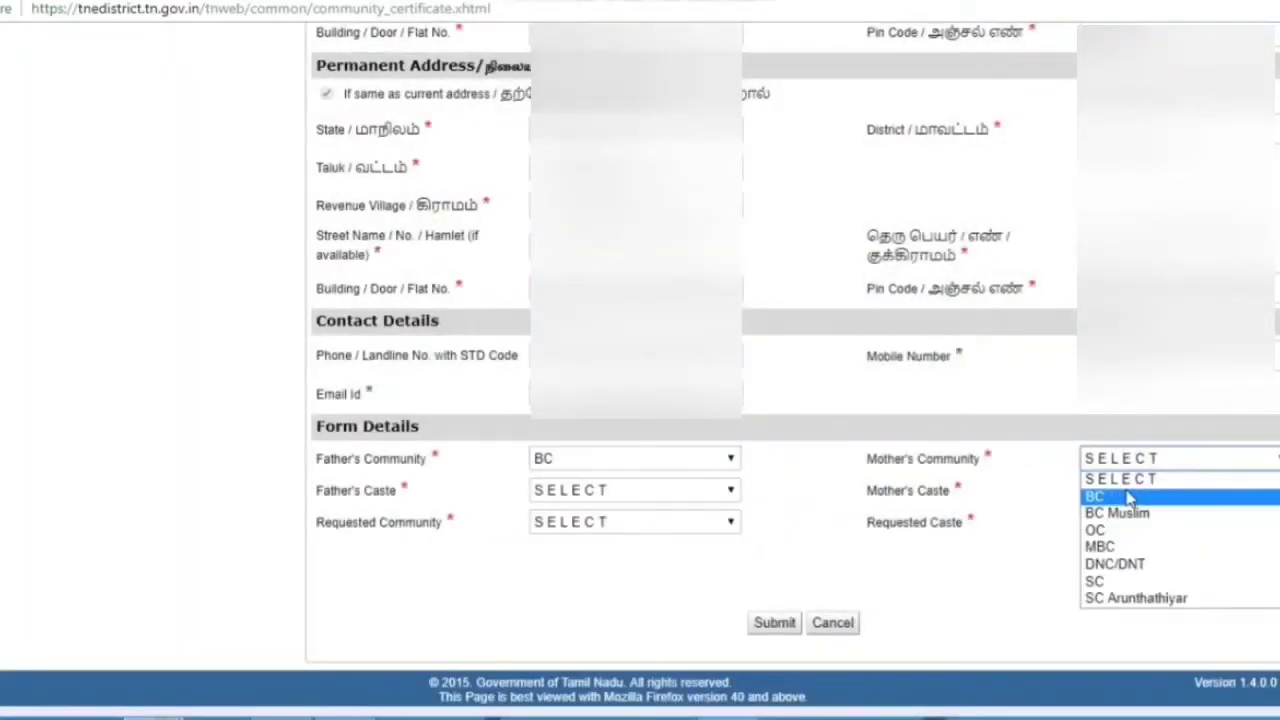
left_click(1128, 497)
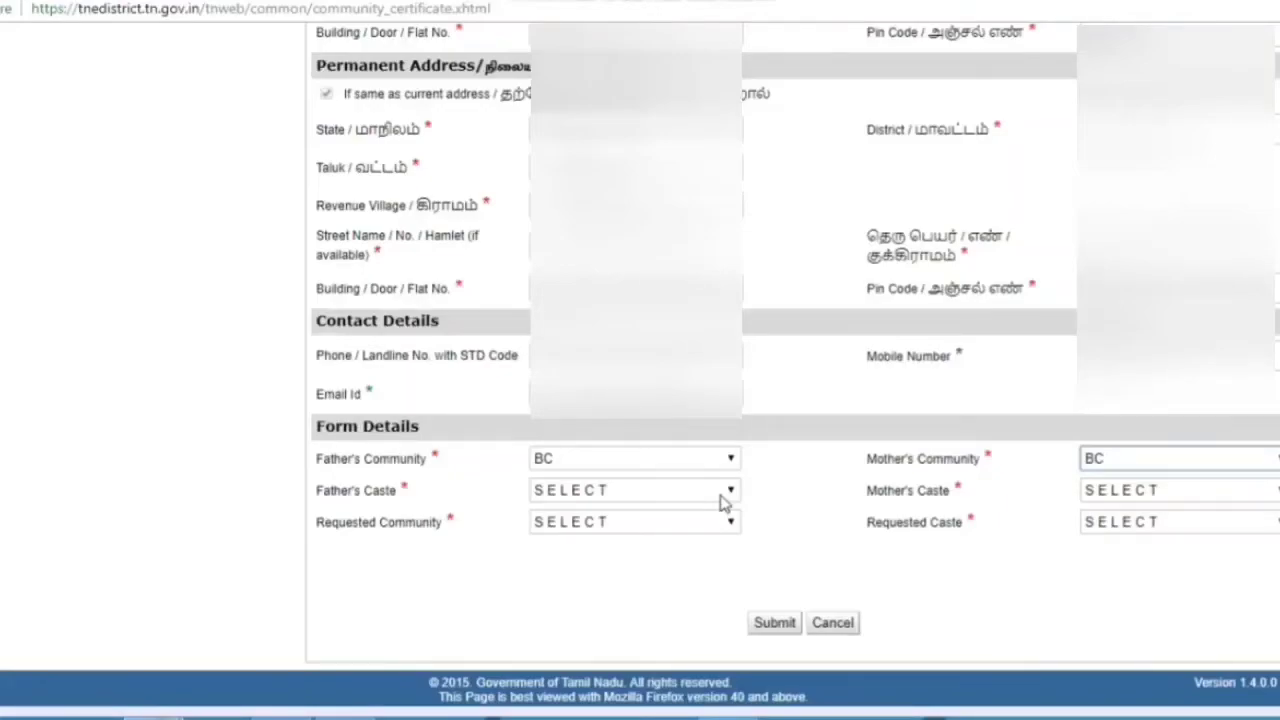
left_click(723, 501)
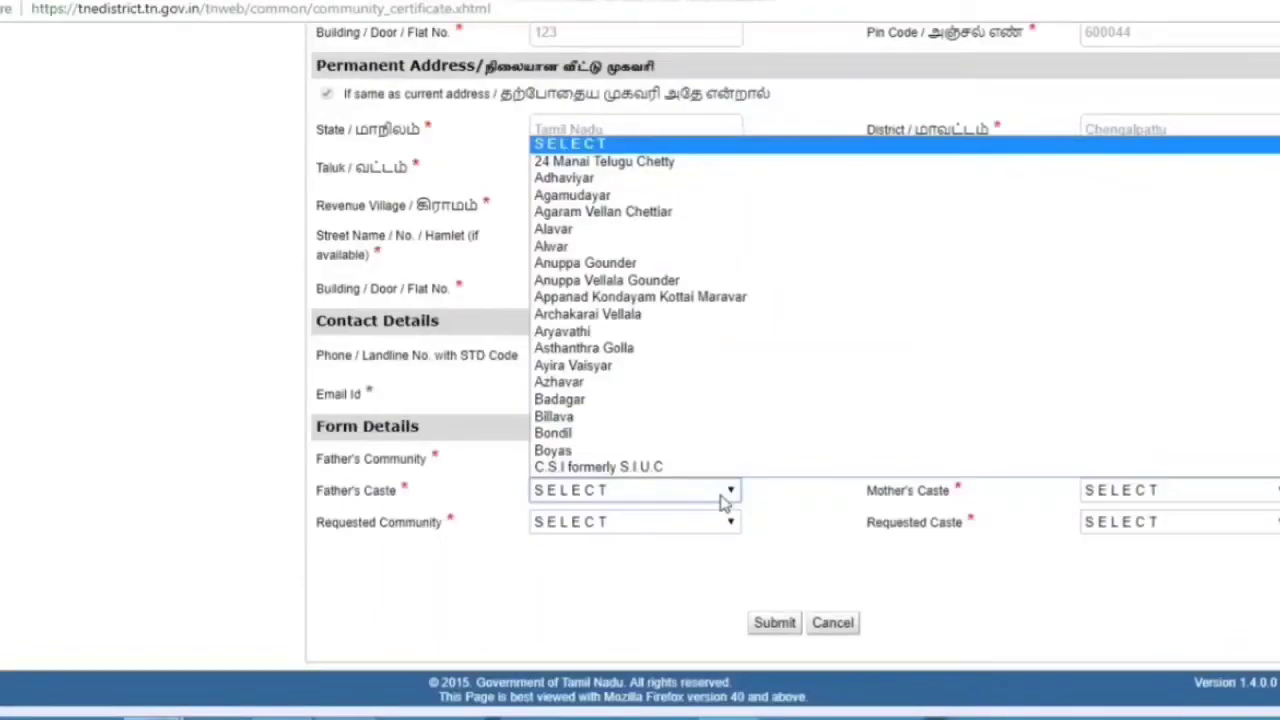
left_click(725, 495)
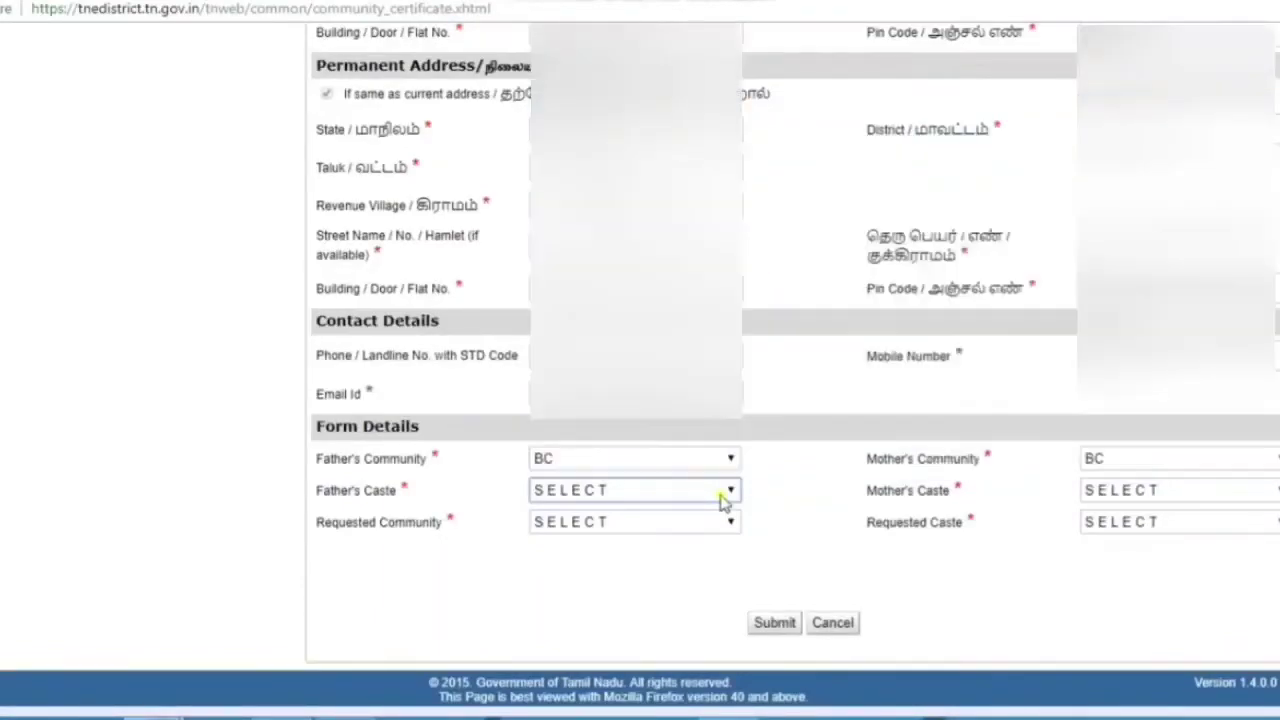
left_click(835, 554)
scroll(835, 554, "up", 10)
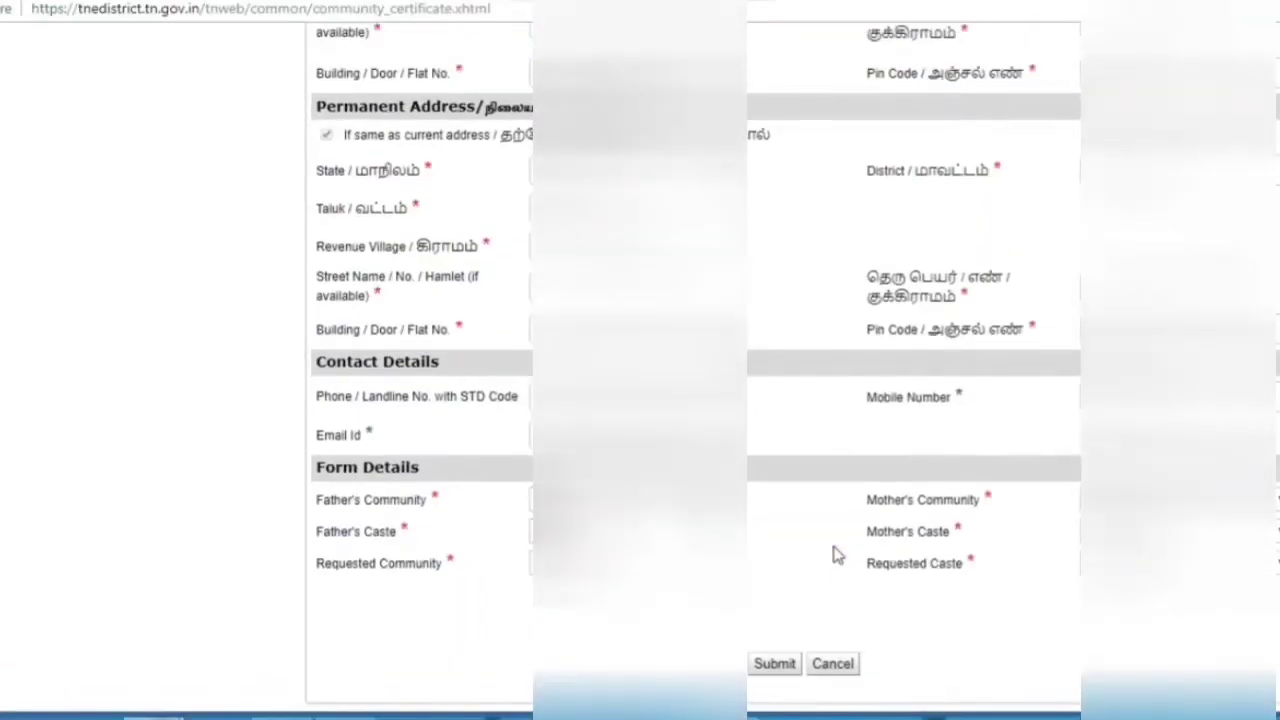
Scroll to the top and view Transaction Details showing the REV-109 Widow Certificate transaction.
scroll(835, 554, "up", 1)
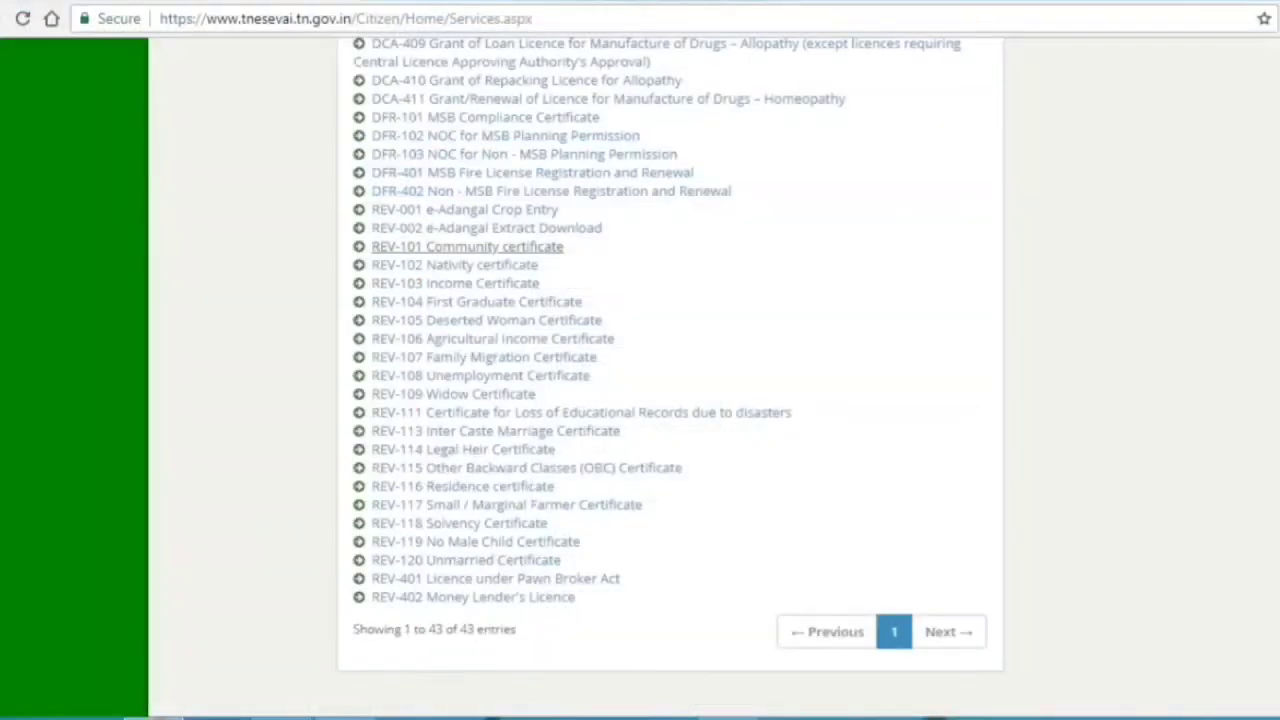
scroll(810, 265, "up", 6)
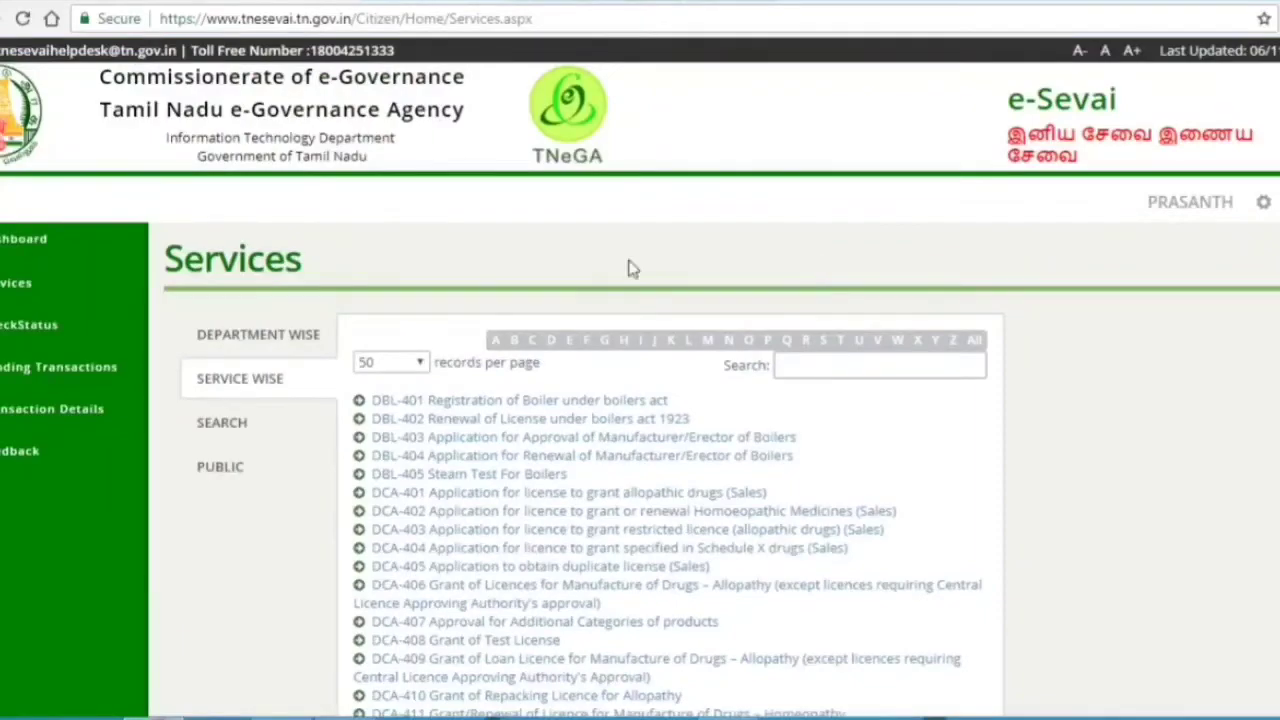
left_click(50, 413)
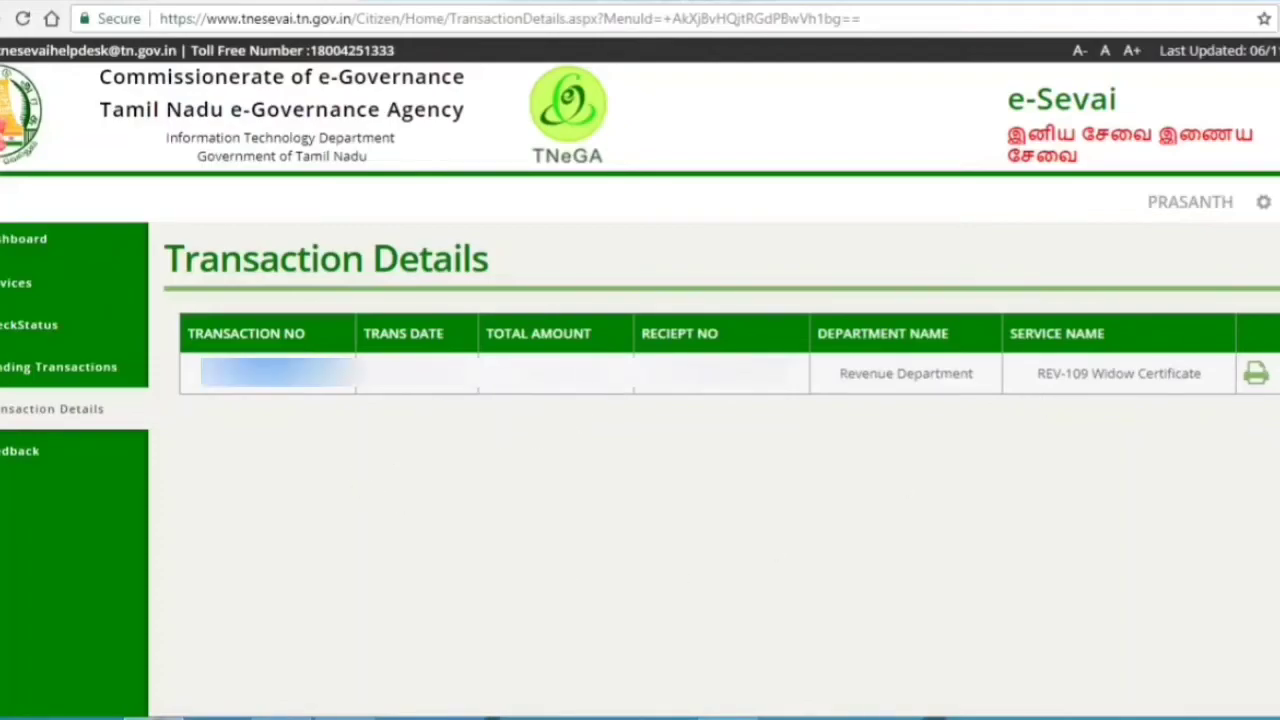
Look up the application status by transaction number and confirm it reads Application Approved.
left_click(37, 335)
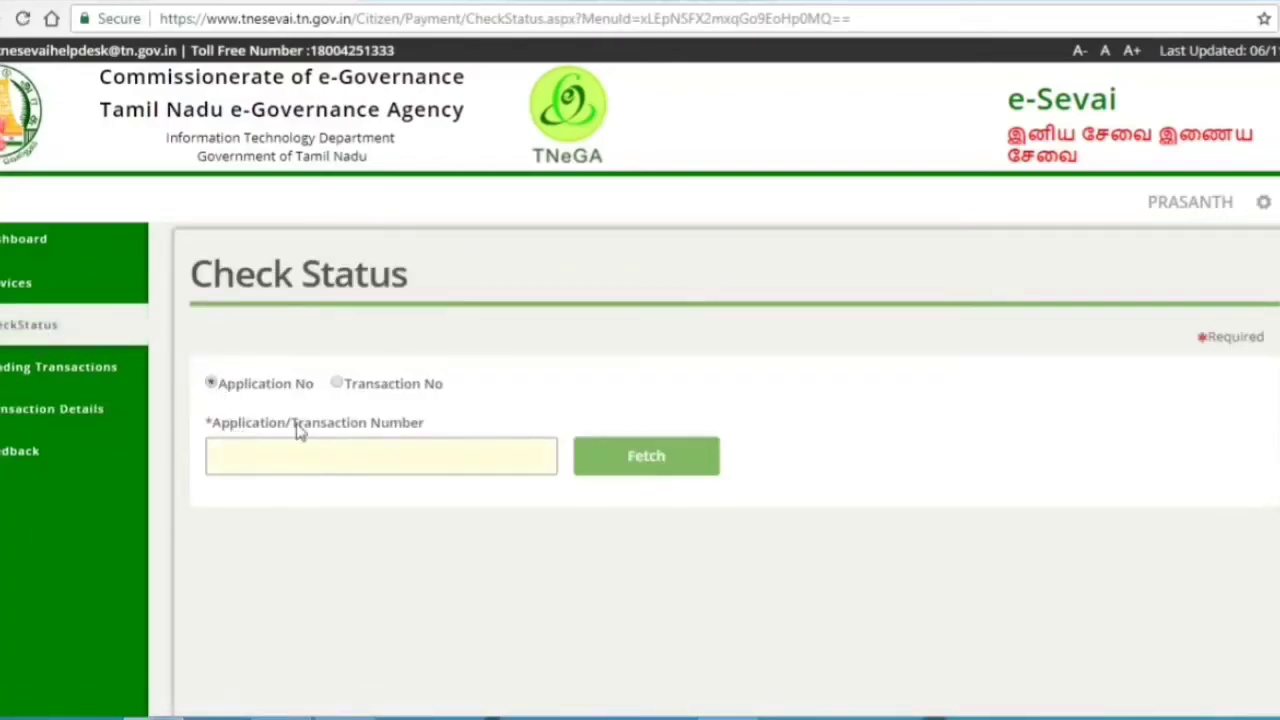
left_click(338, 385)
key("ctrl+v")
left_click(645, 457)
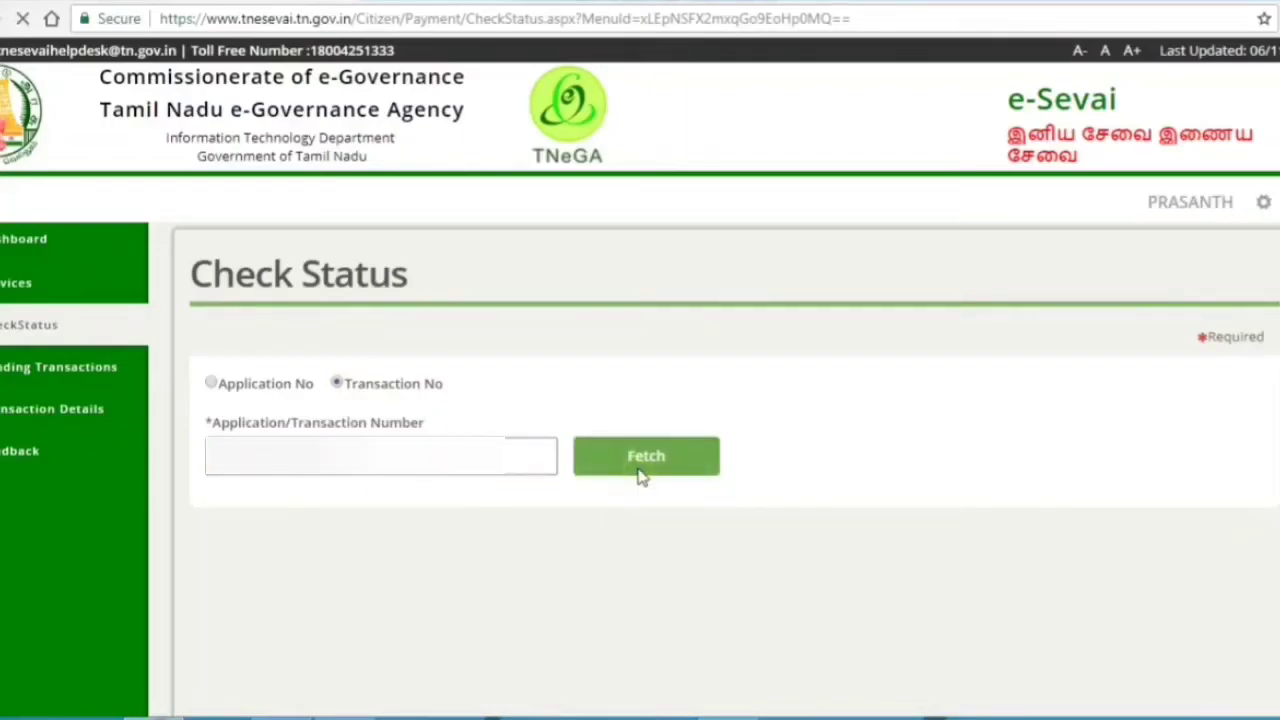
scroll(789, 423, "down", 2)
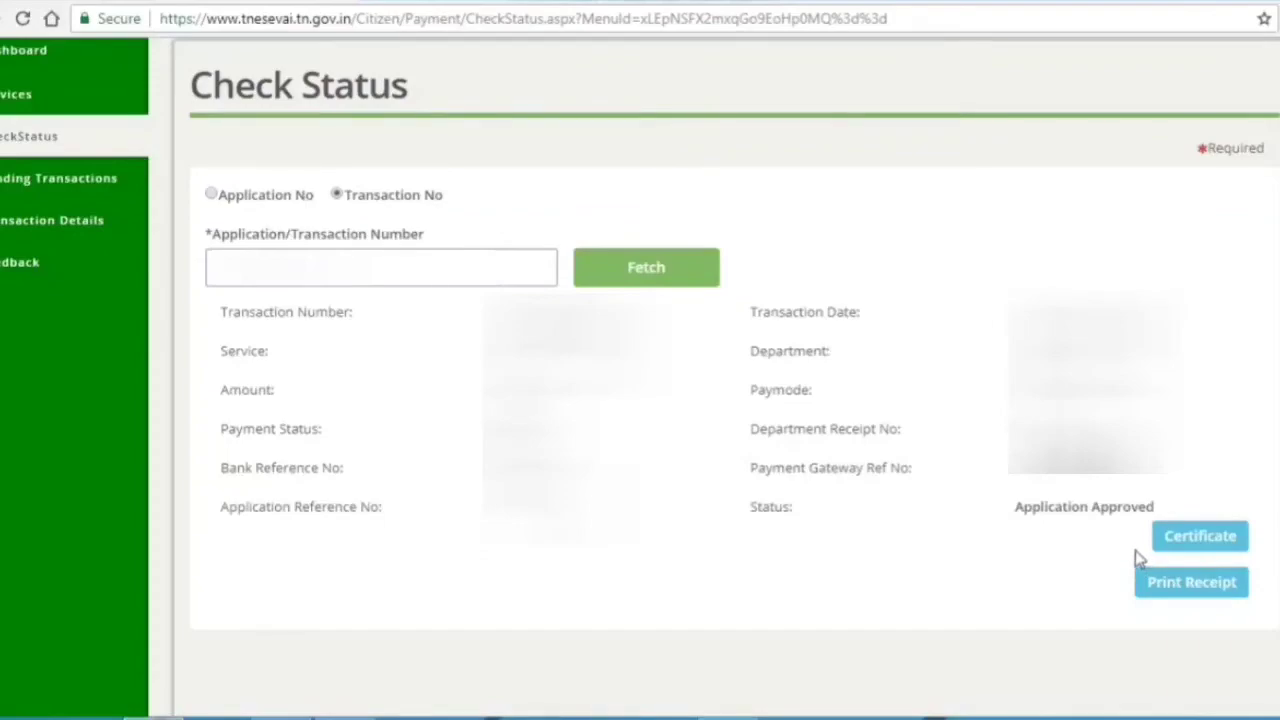
Open the approved certificate, then log out of the portal to the login page.
left_click(1200, 537)
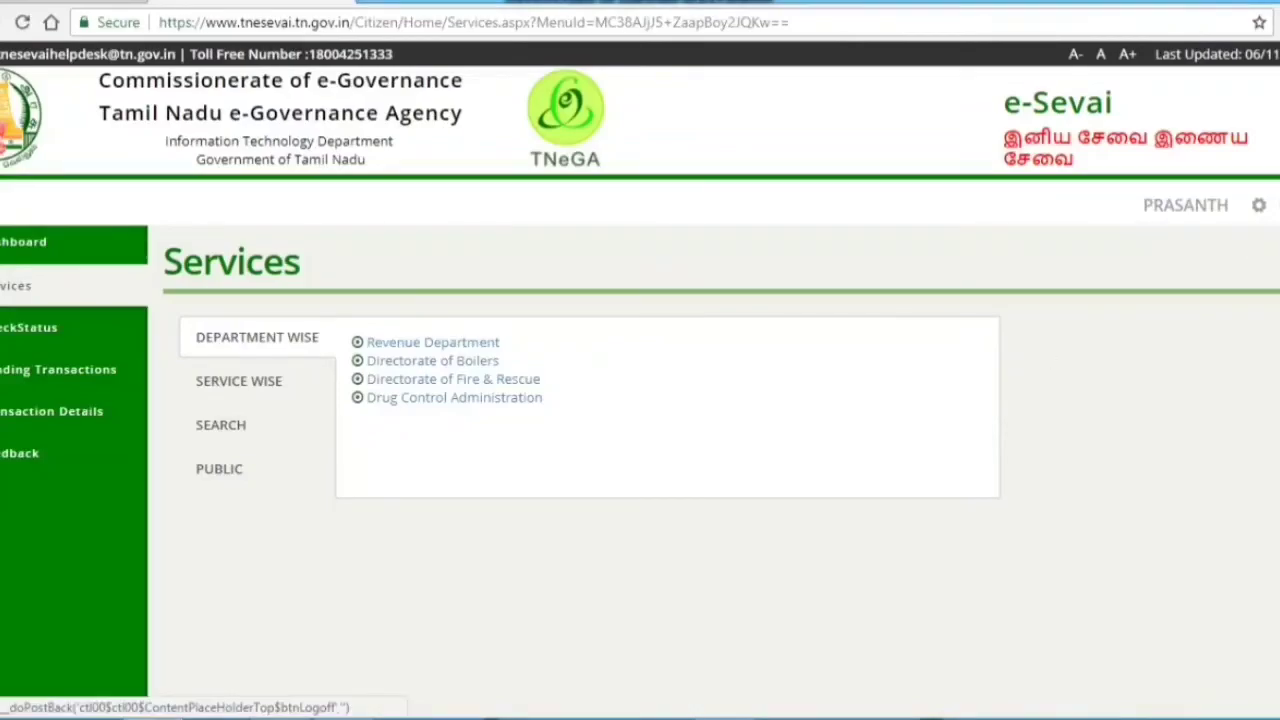
left_click(1259, 205)
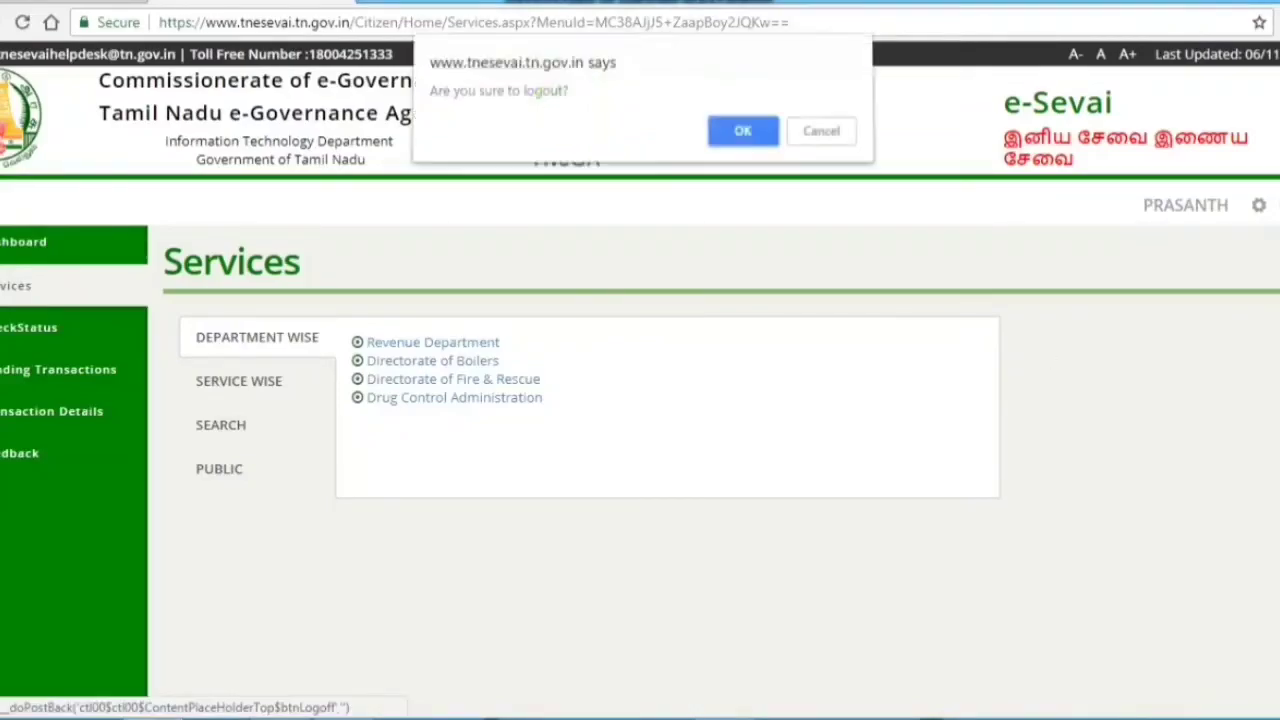
left_click(742, 136)
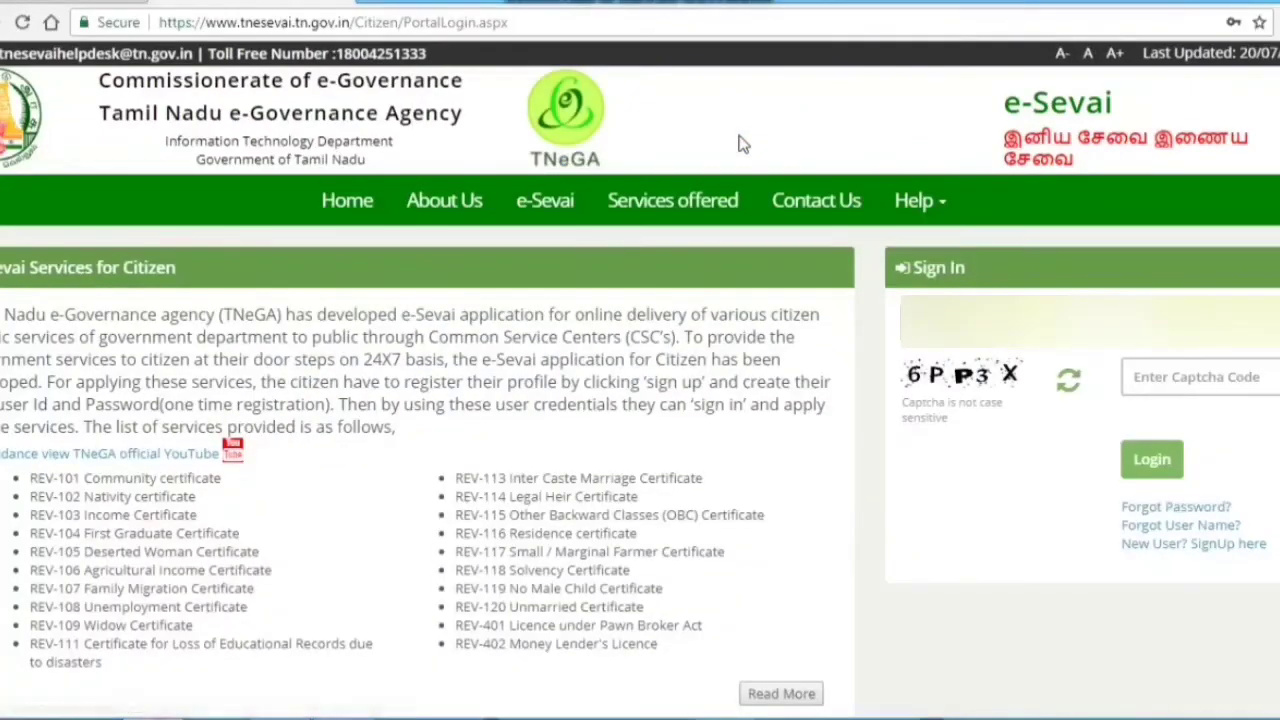